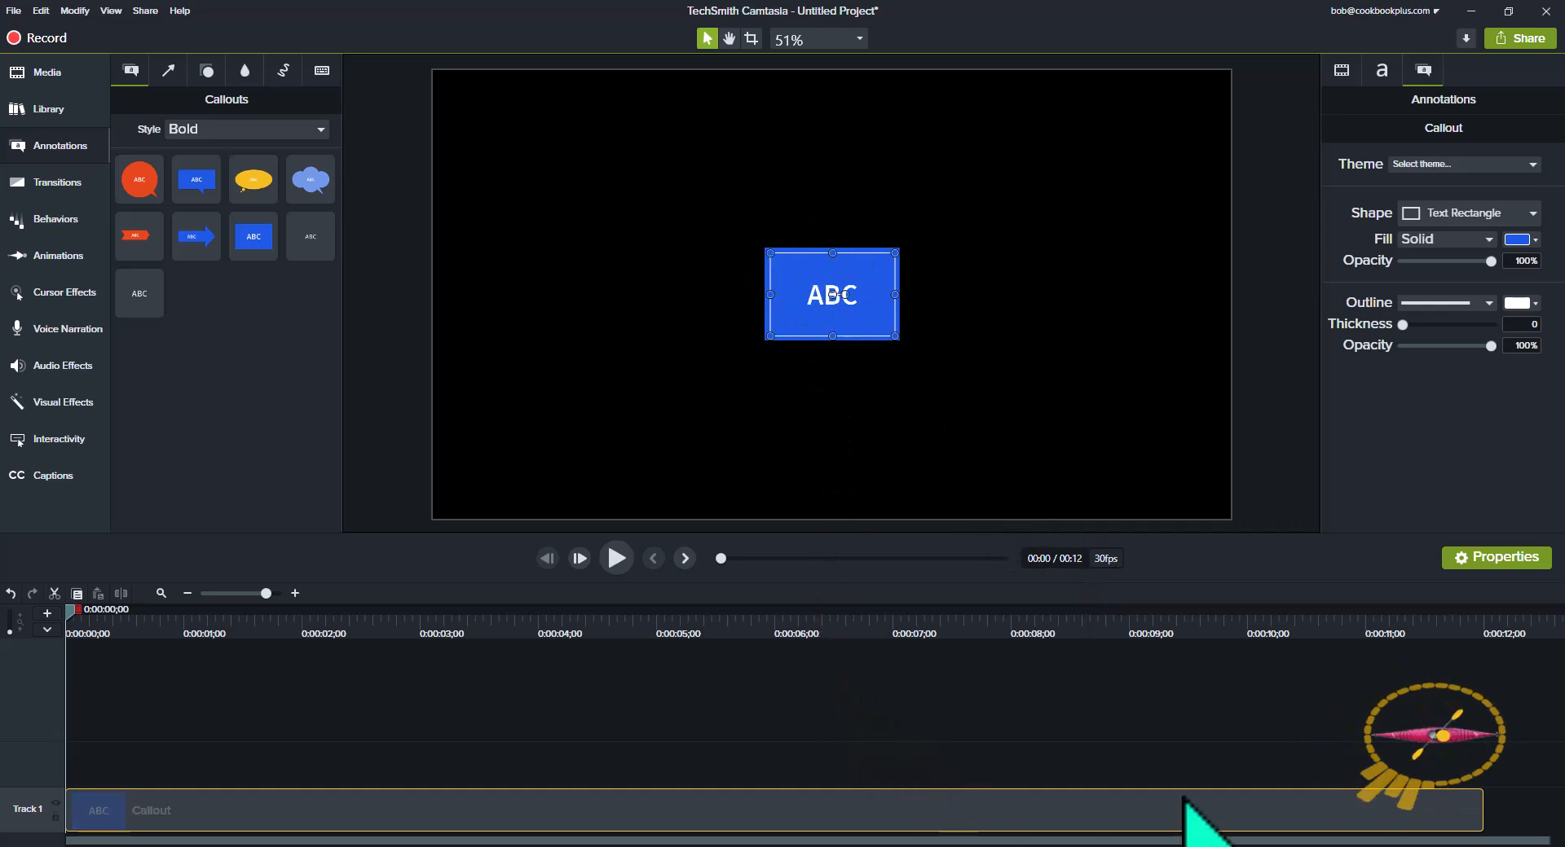
# Add a custom animation to the callout ending at 8 seconds and extend its start back to 4 seconds.
pyautogui.click(1012, 625)
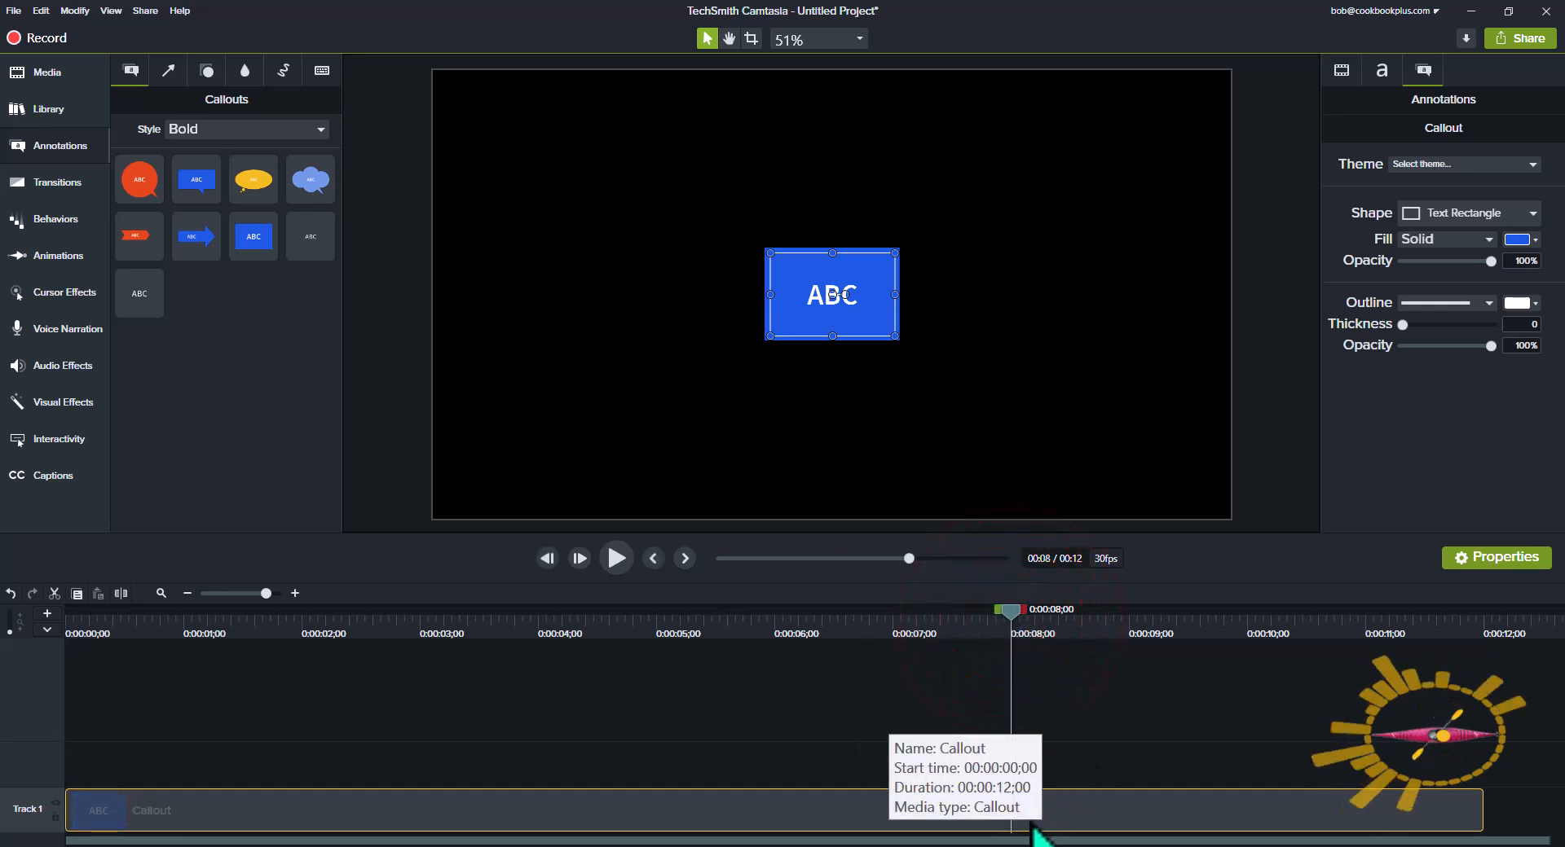
pyautogui.hotkey('shift', 'a')
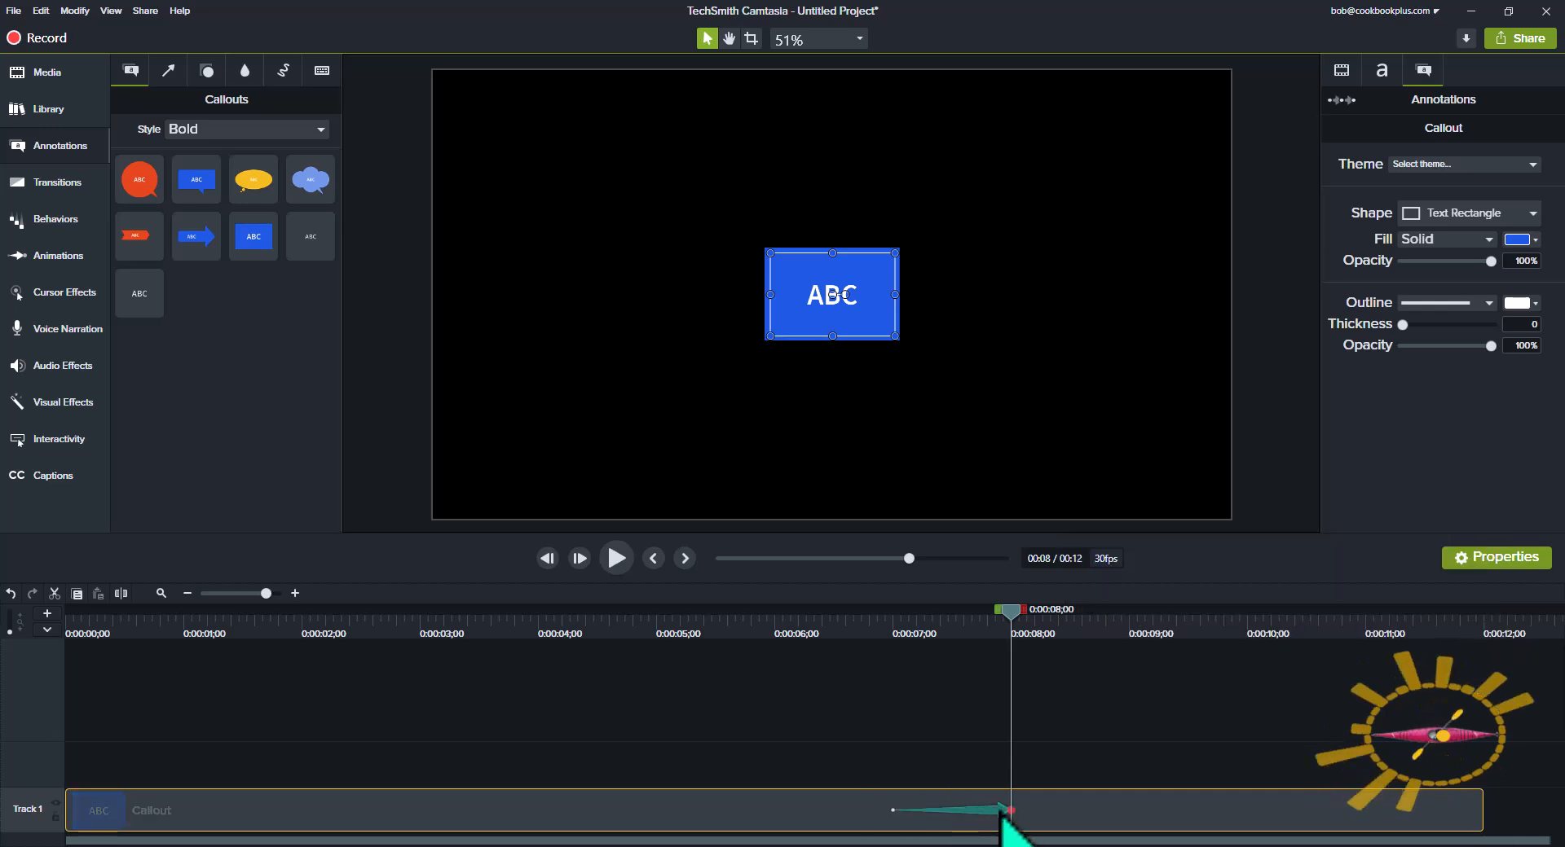
pyautogui.click(894, 810)
pyautogui.moveTo(894, 811); pyautogui.dragTo(539, 814)
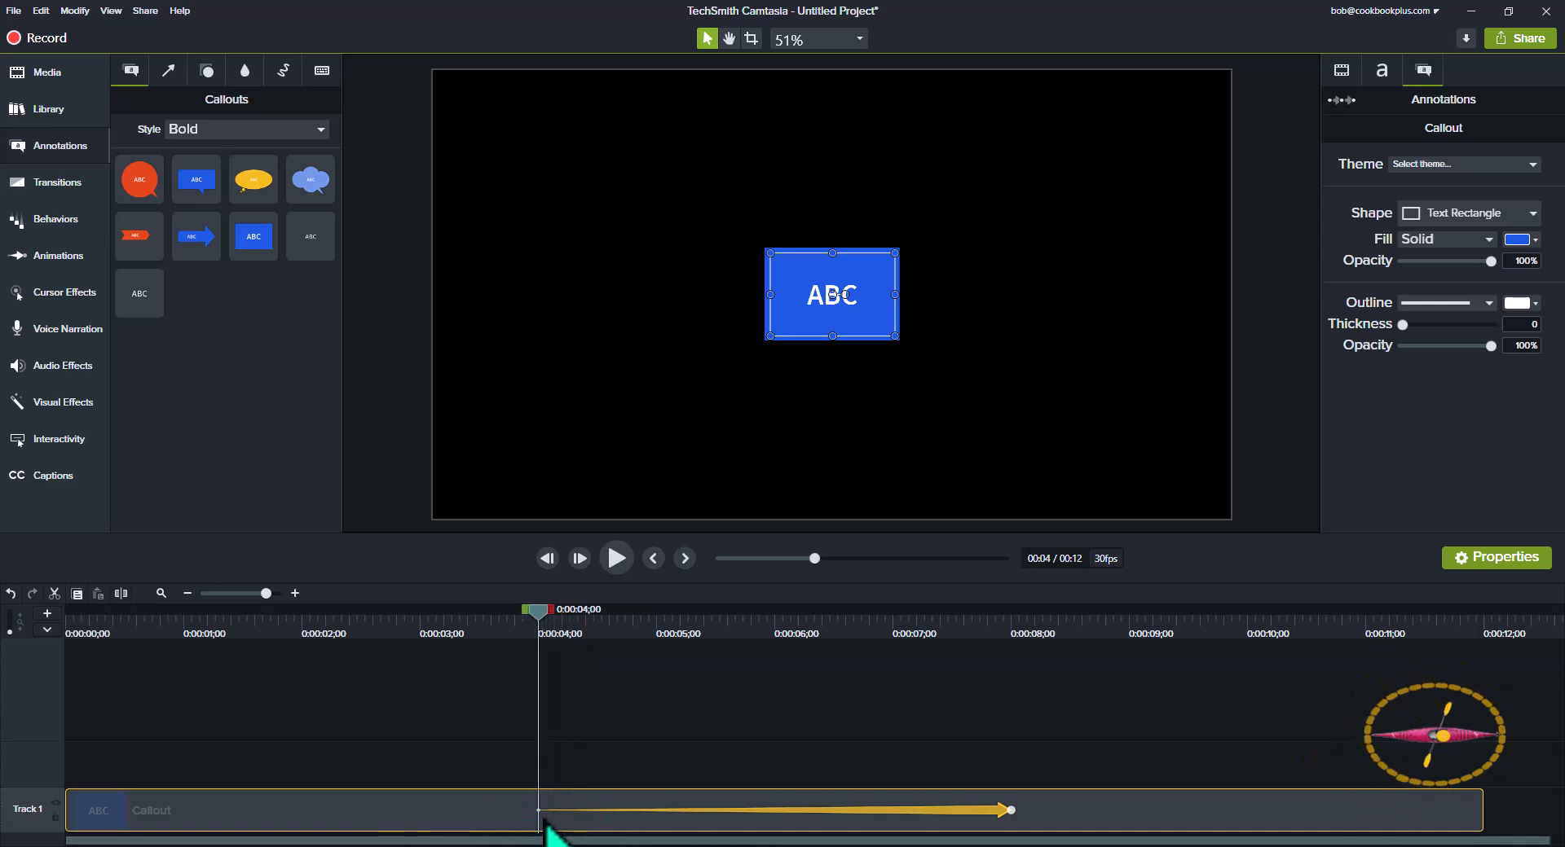
# Examine the animation's start and end keyframes, its 4 to 8 second span, and the callout's visual and annotation properties.
pyautogui.click(1009, 811)
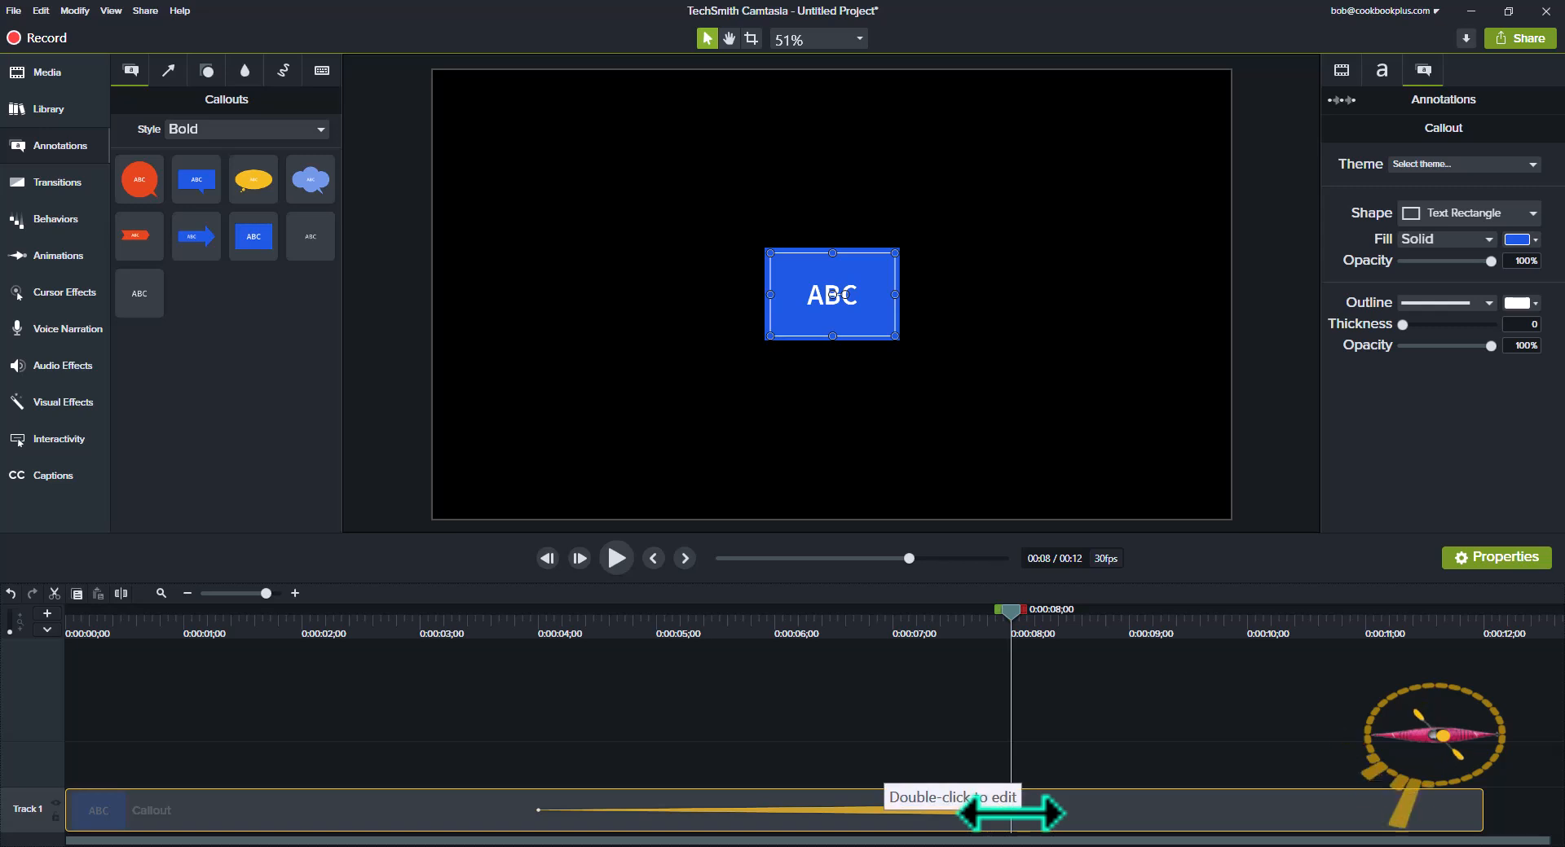
pyautogui.click(1011, 811)
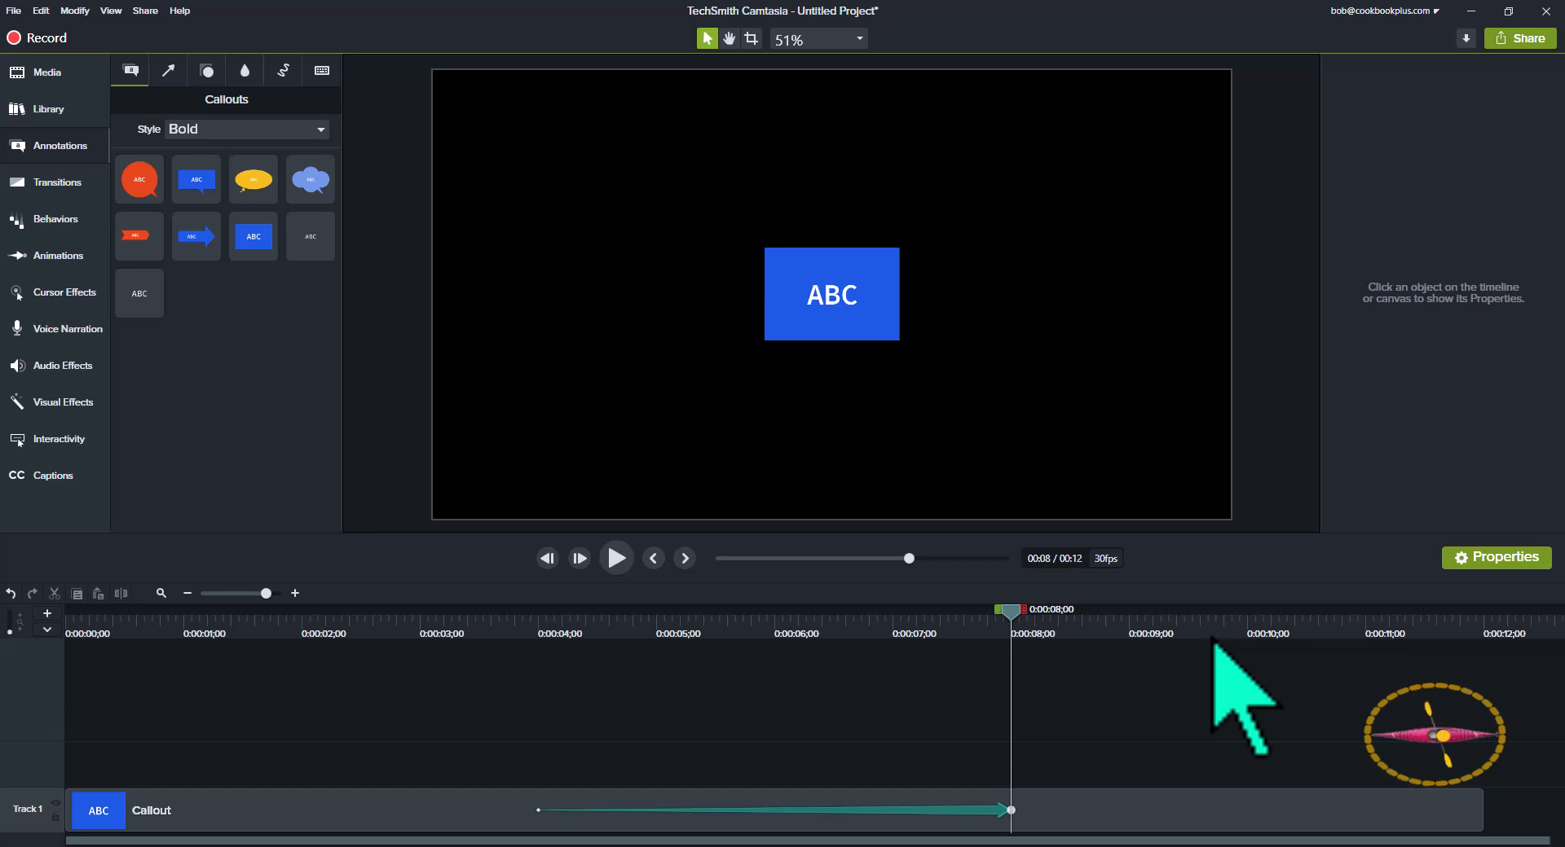
pyautogui.click(539, 634)
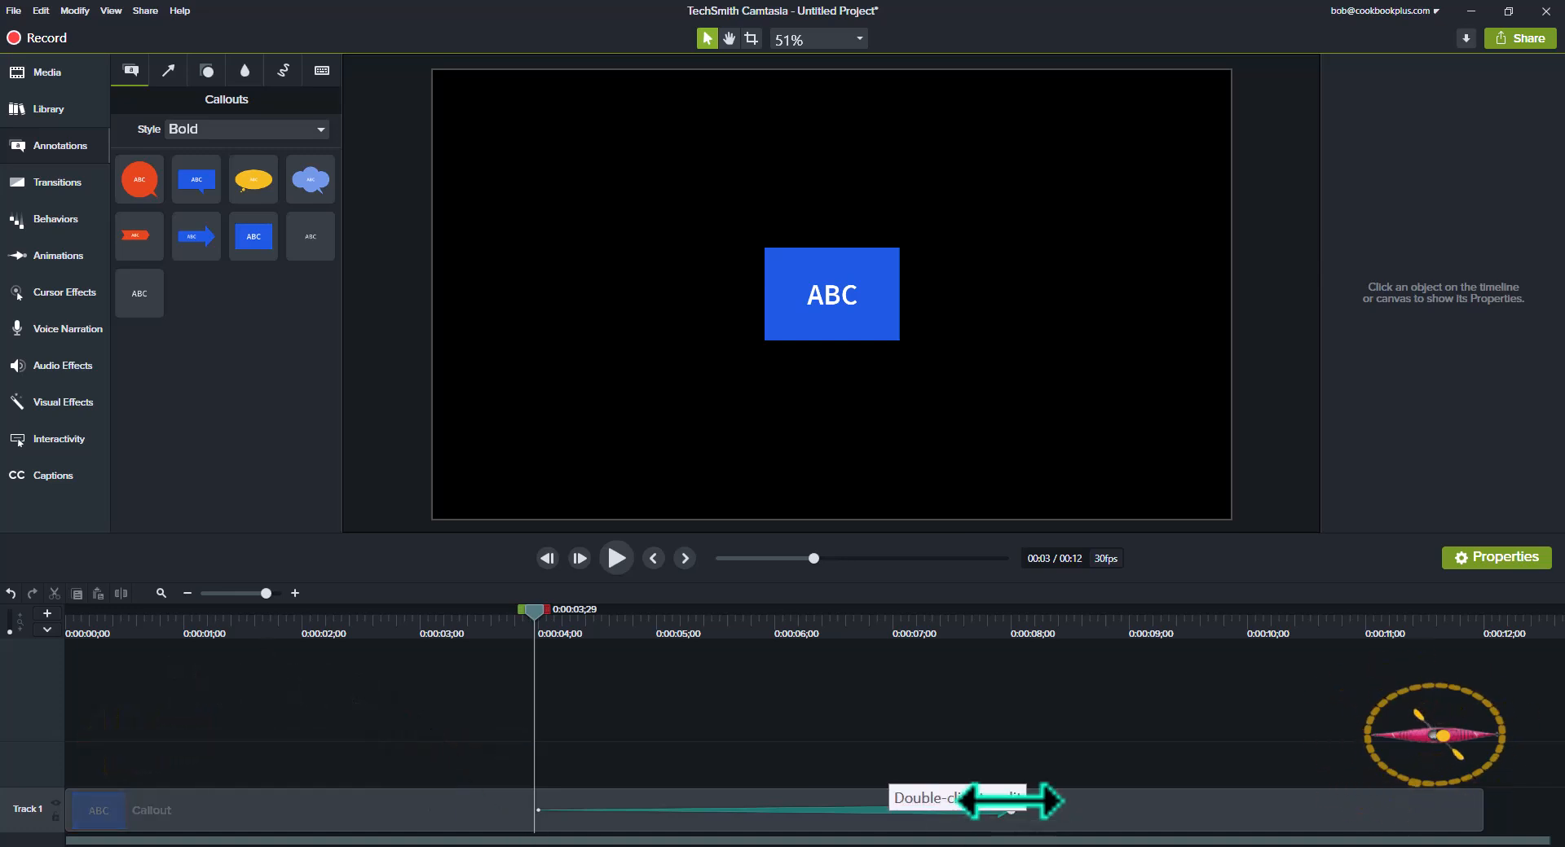
pyautogui.moveTo(545, 612)
pyautogui.mouseDown()
pyautogui.moveTo(775, 652)
pyautogui.moveTo(929, 619)
pyautogui.moveTo(1006, 628)
pyautogui.moveTo(1015, 723)
pyautogui.mouseUp()
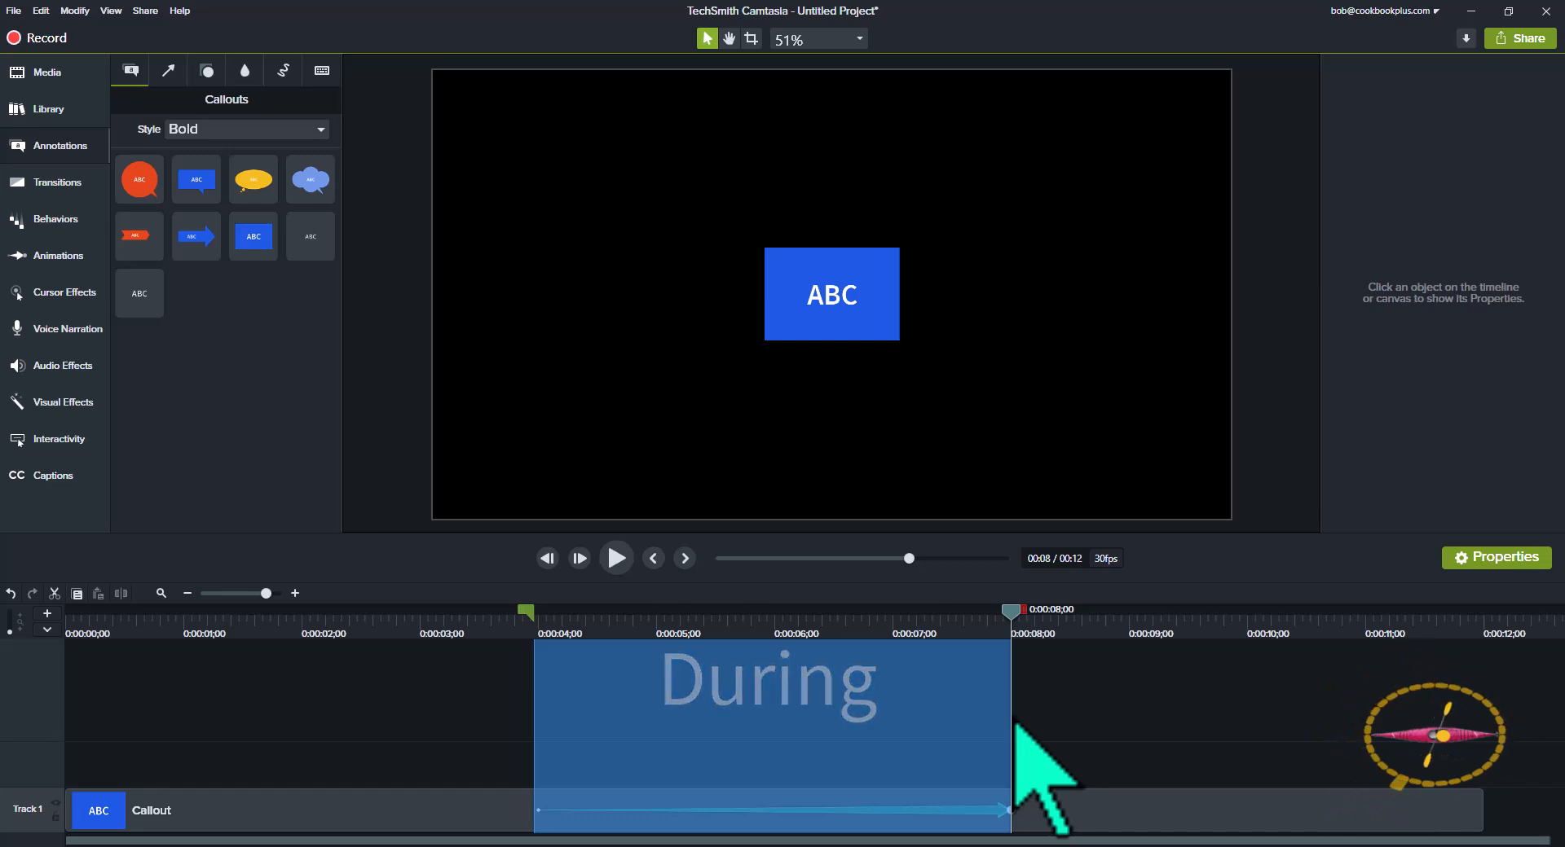
pyautogui.click(1011, 813)
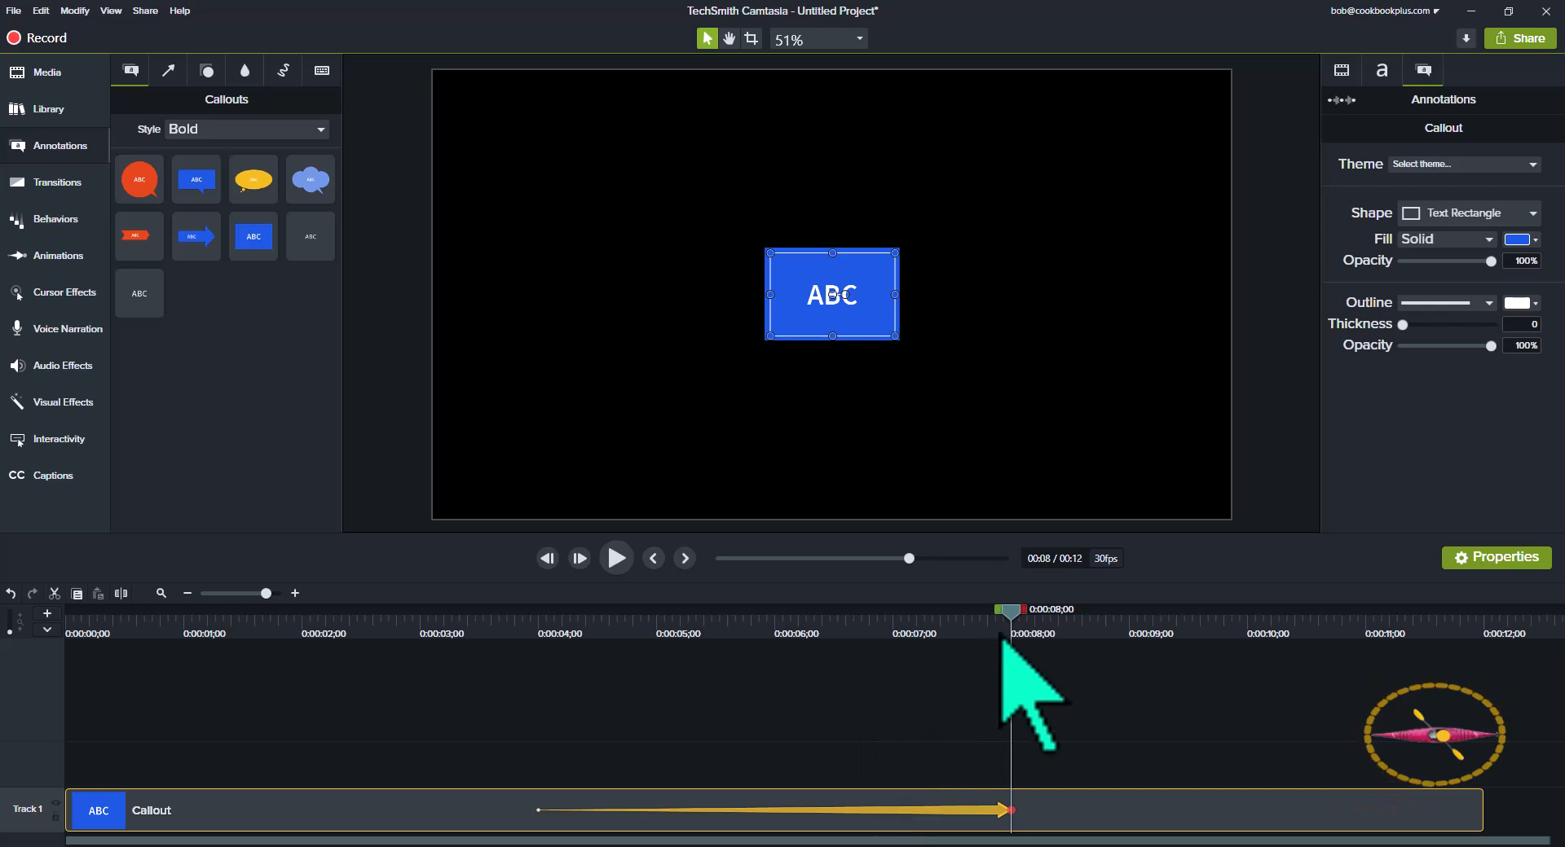
pyautogui.moveTo(1010, 608); pyautogui.dragTo(897, 786)
pyautogui.moveTo(795, 789); pyautogui.dragTo(538, 807)
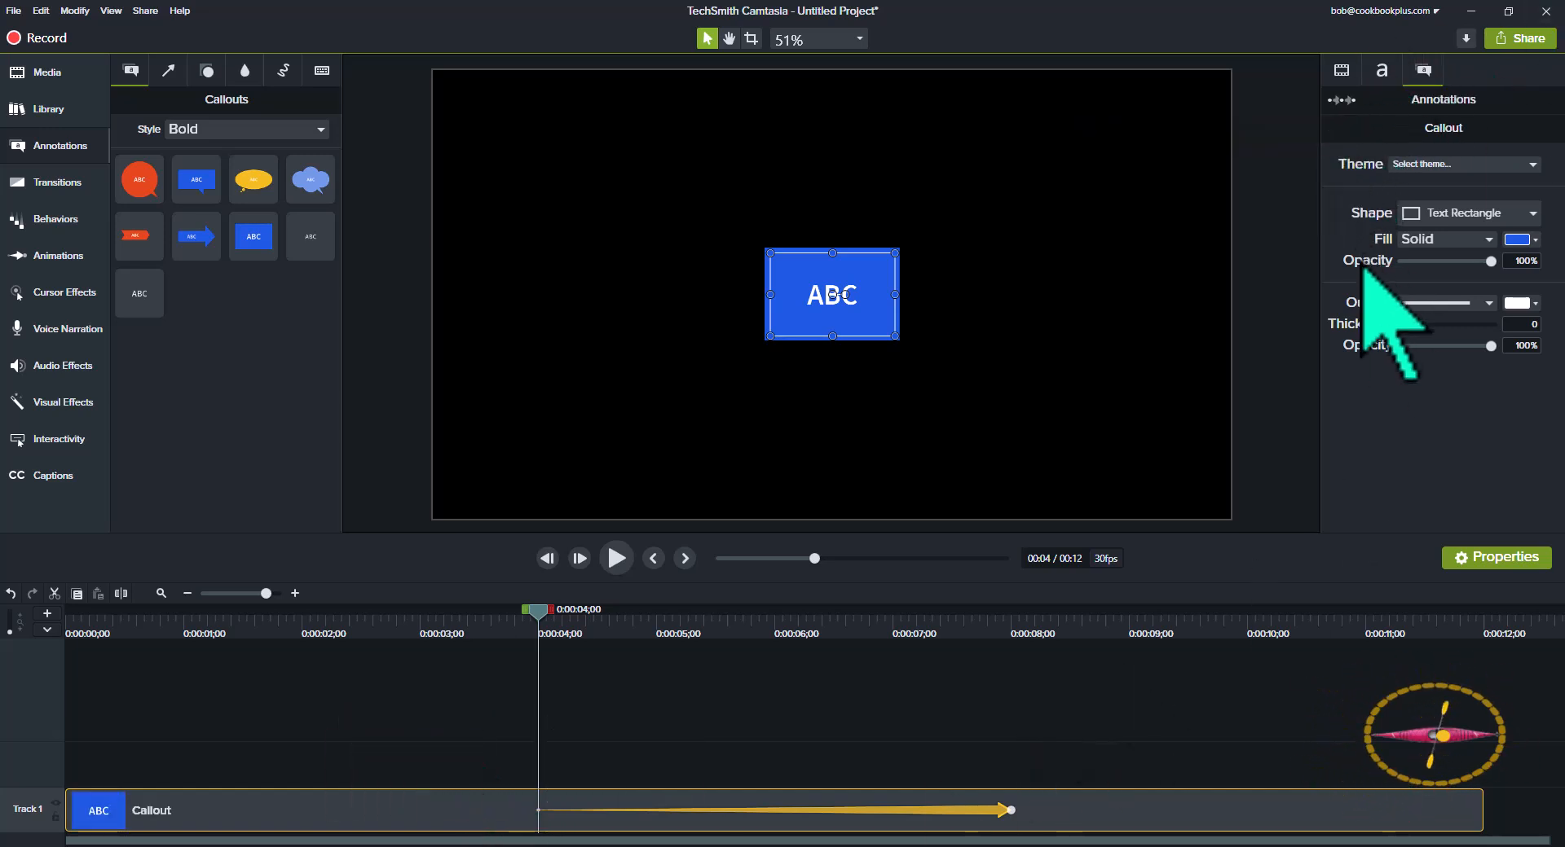
pyautogui.click(1341, 70)
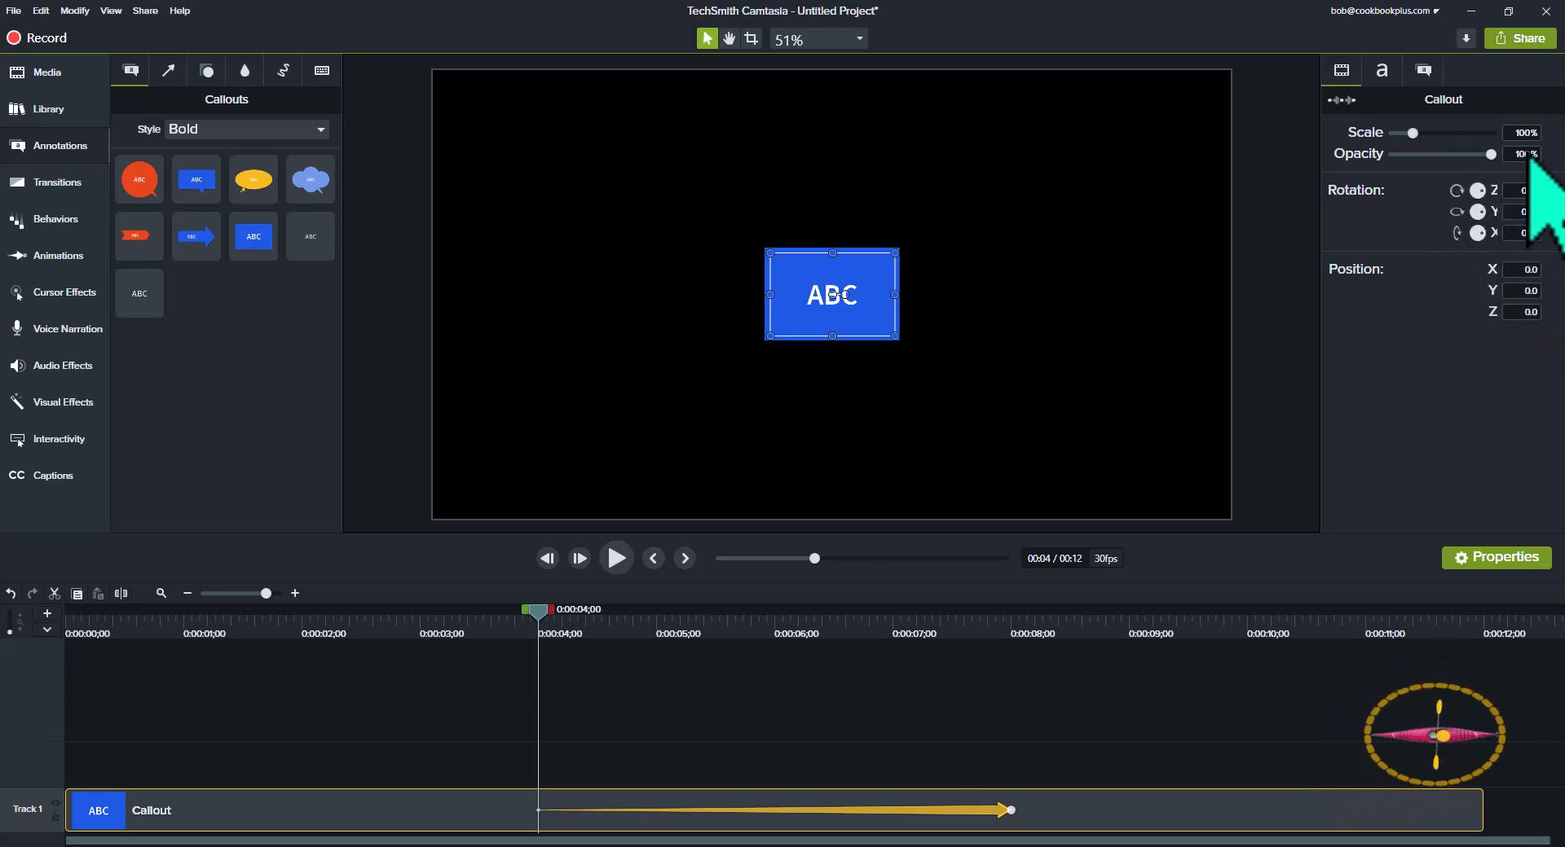
pyautogui.click(1423, 70)
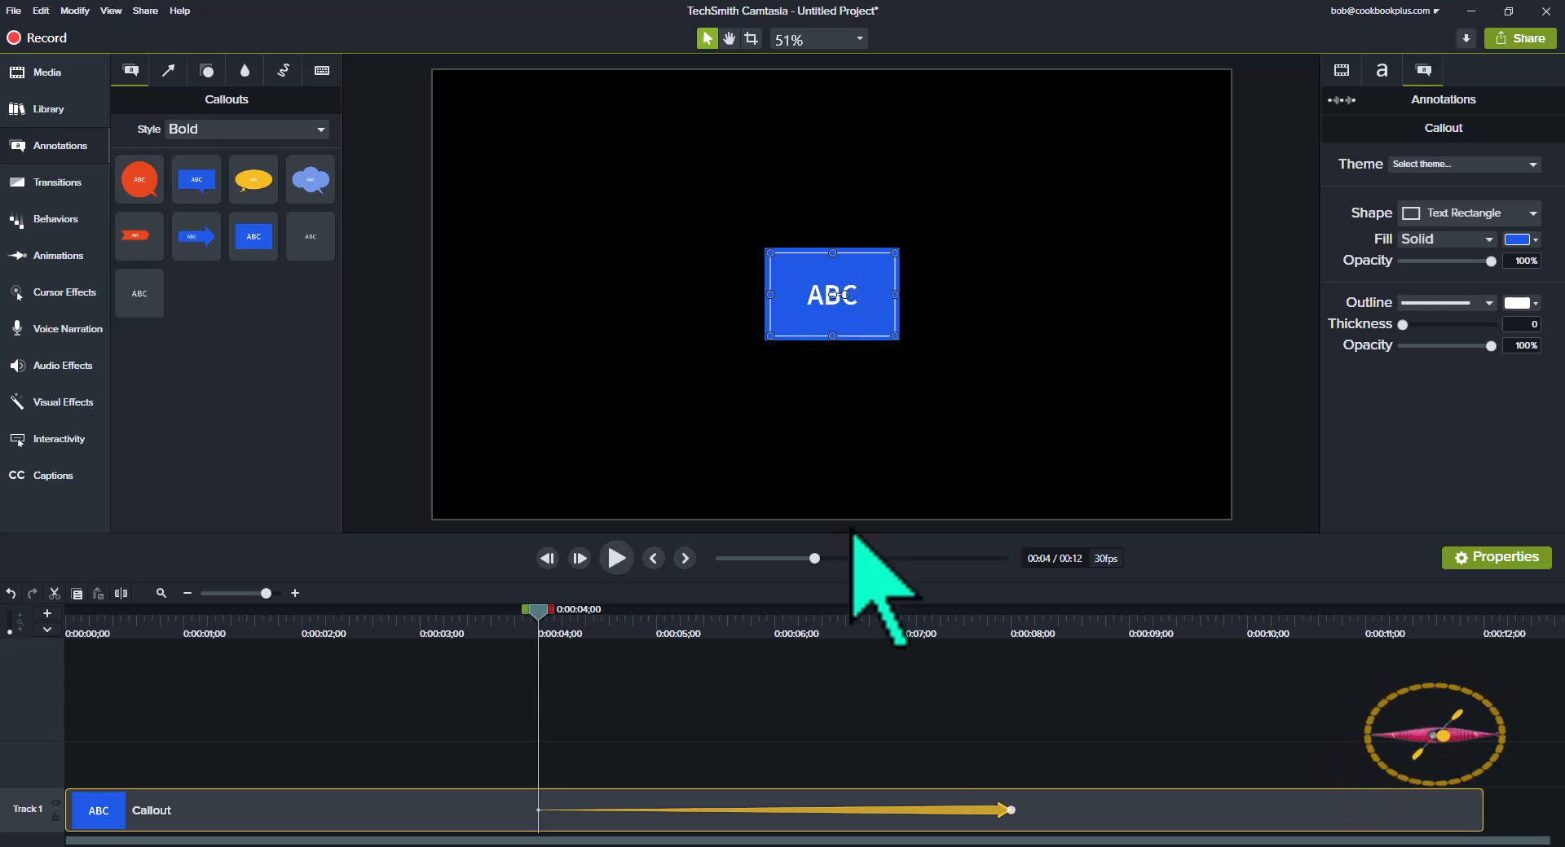
# Enlarge the callout to a scale of about 274.7% at the animation's end keyframe.
pyautogui.click(1013, 812)
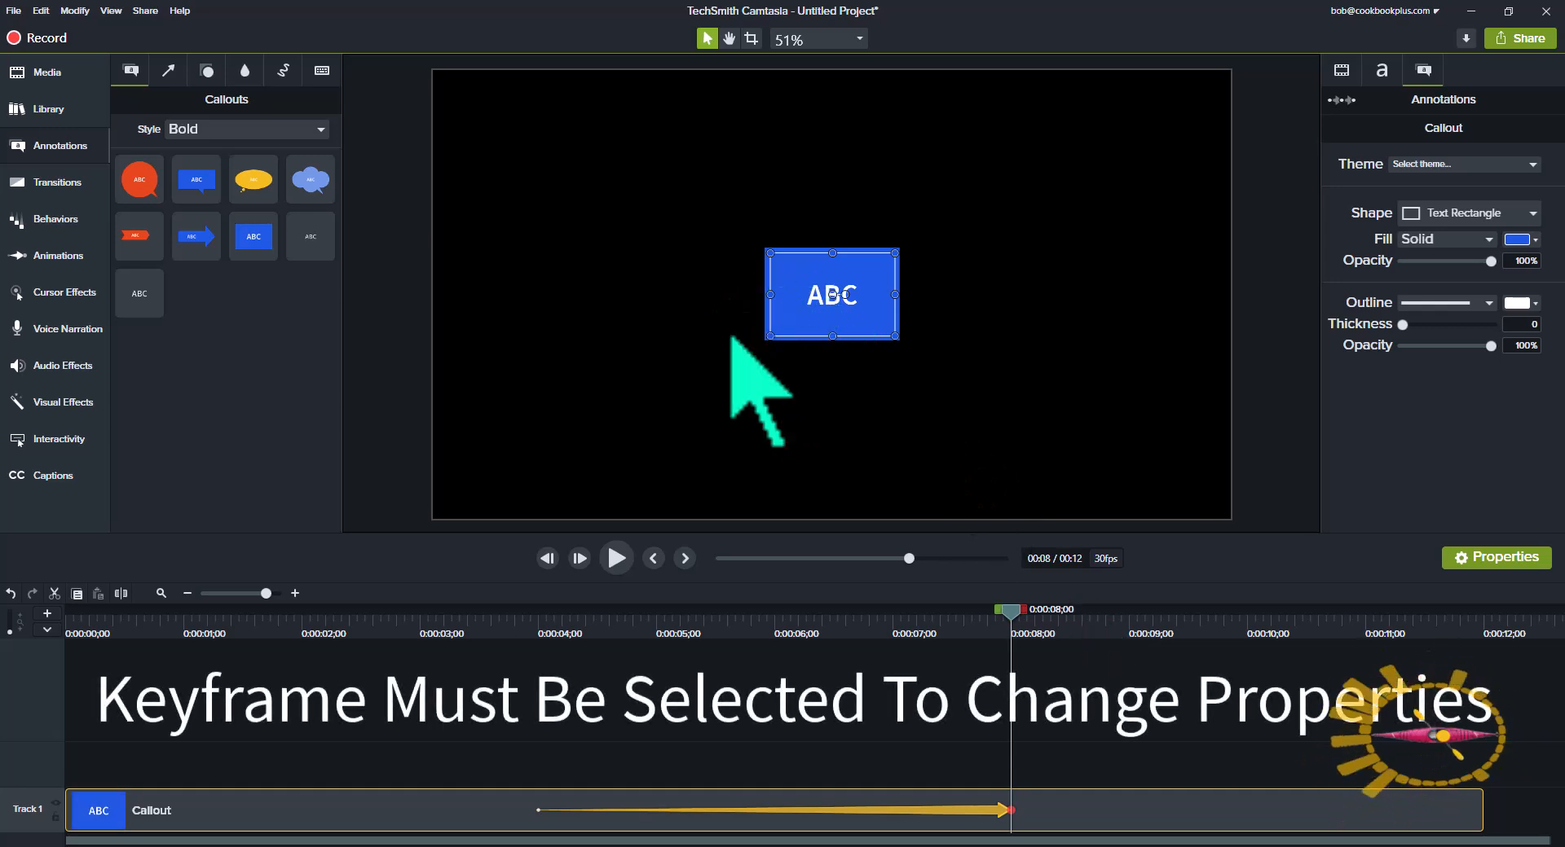
pyautogui.click(1342, 71)
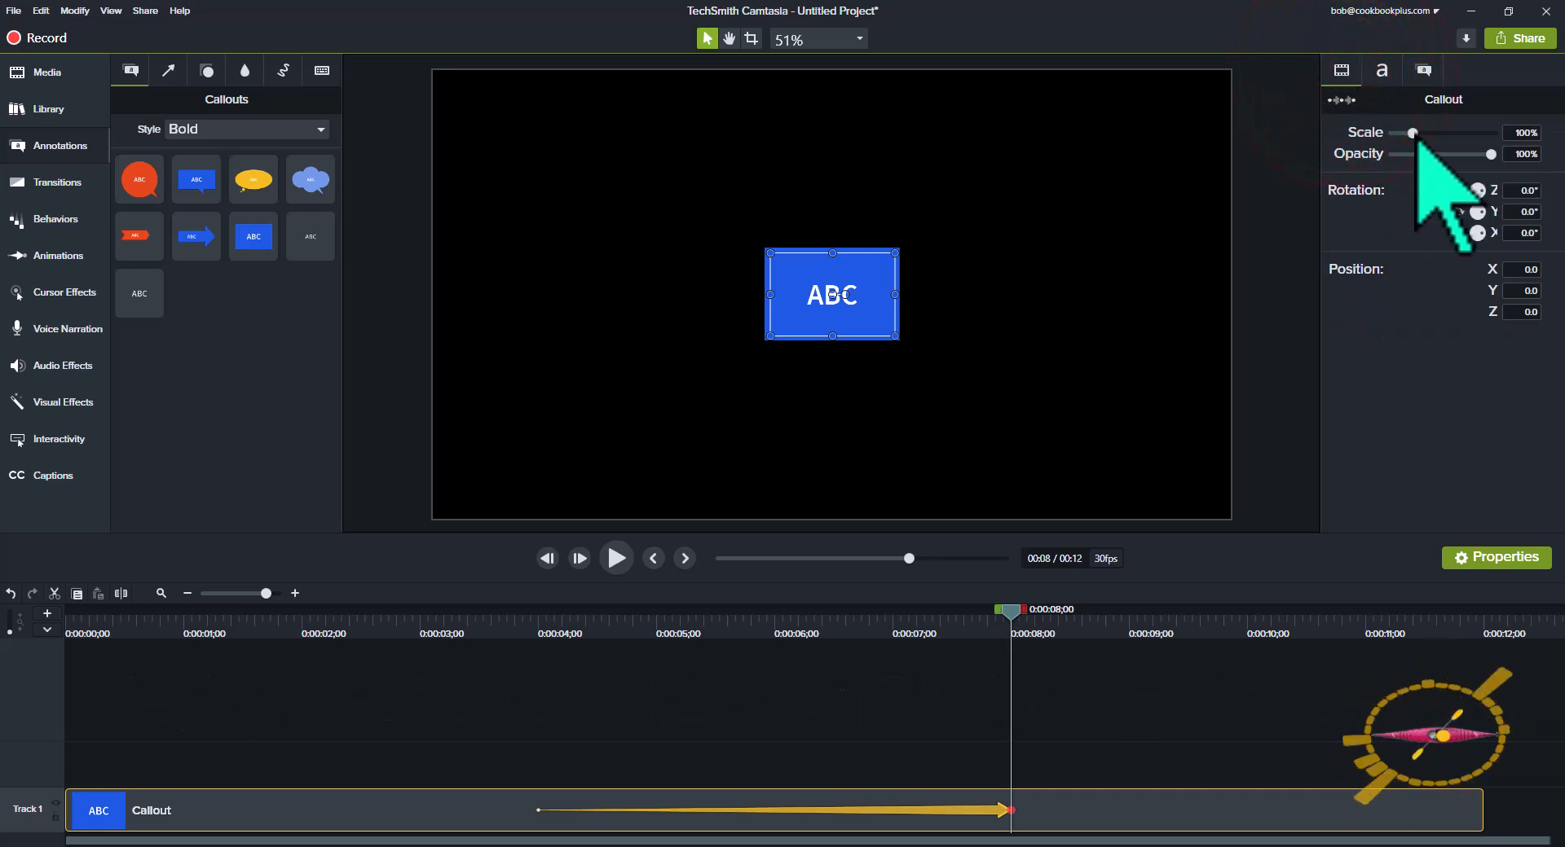
pyautogui.moveTo(1412, 132); pyautogui.dragTo(1450, 145)
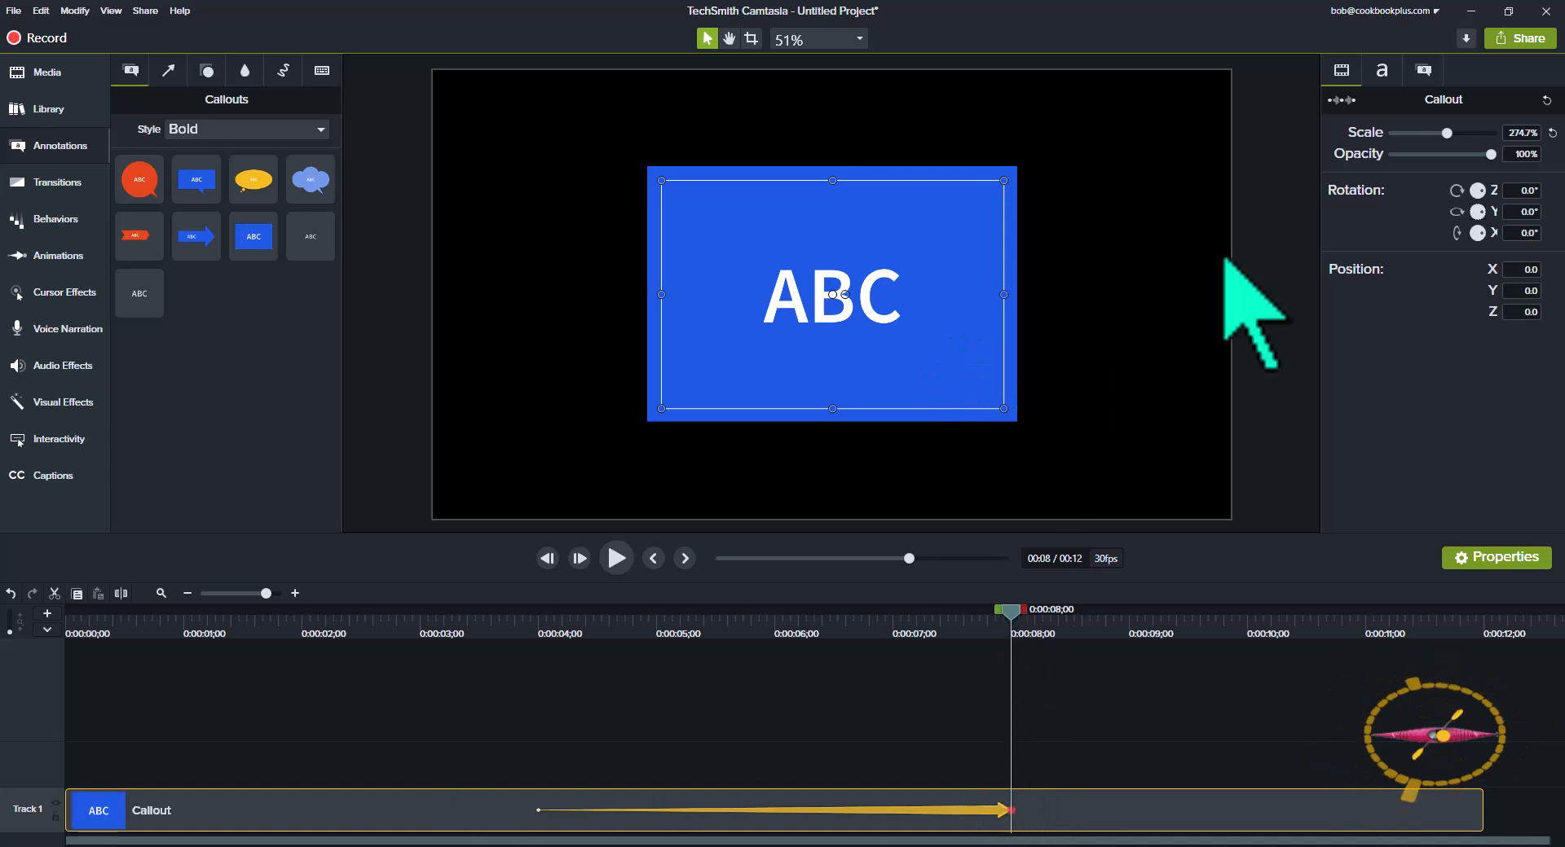
# Change the callout's fill at the end keyframe to the salmon swatch of the Tutorials palette and preview the change.
pyautogui.click(1423, 70)
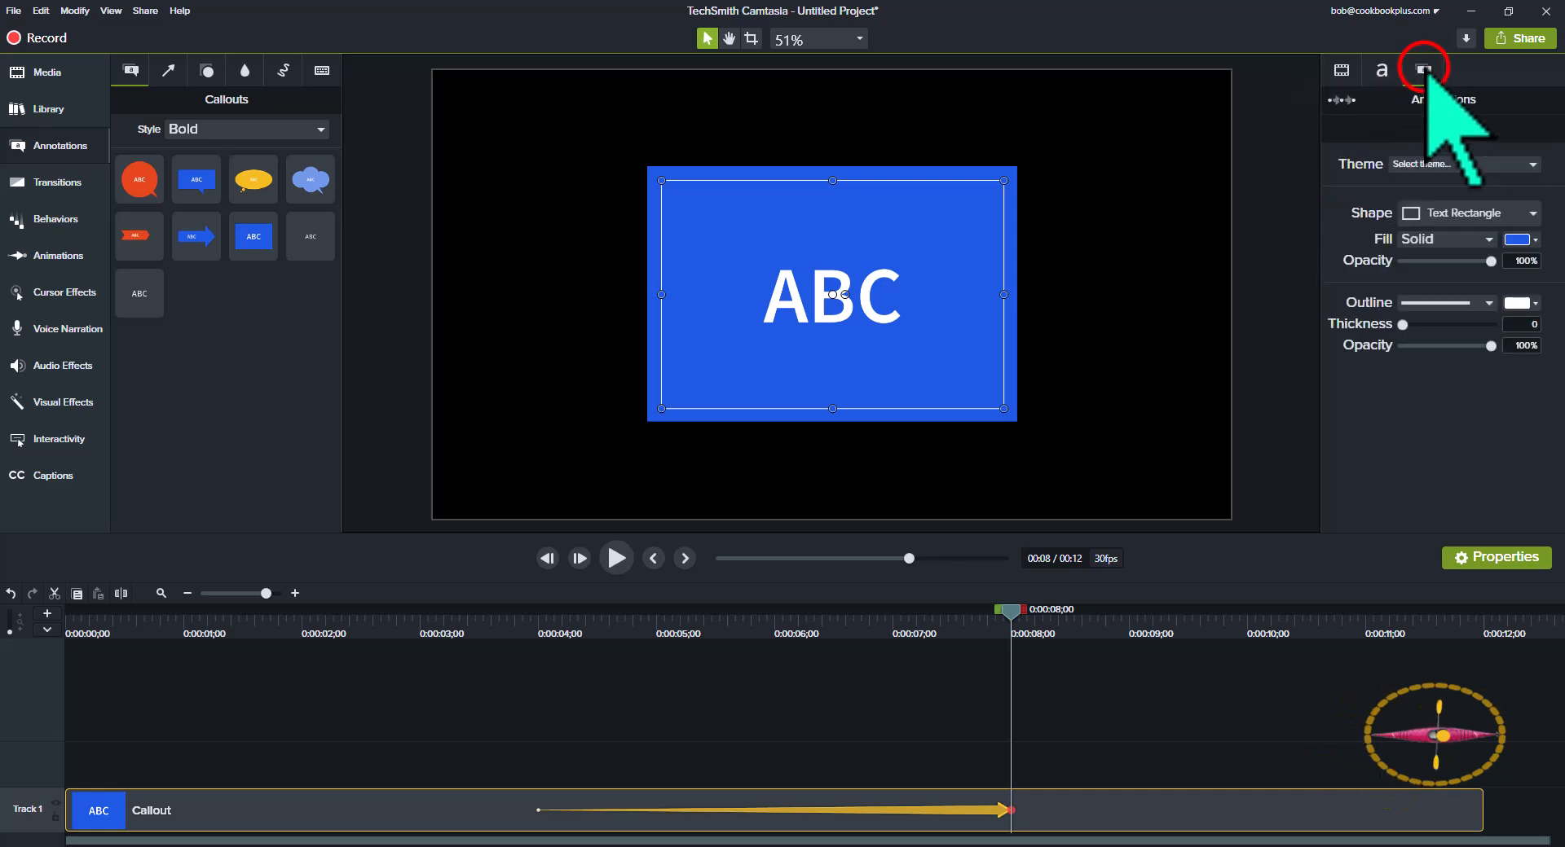
pyautogui.click(1517, 241)
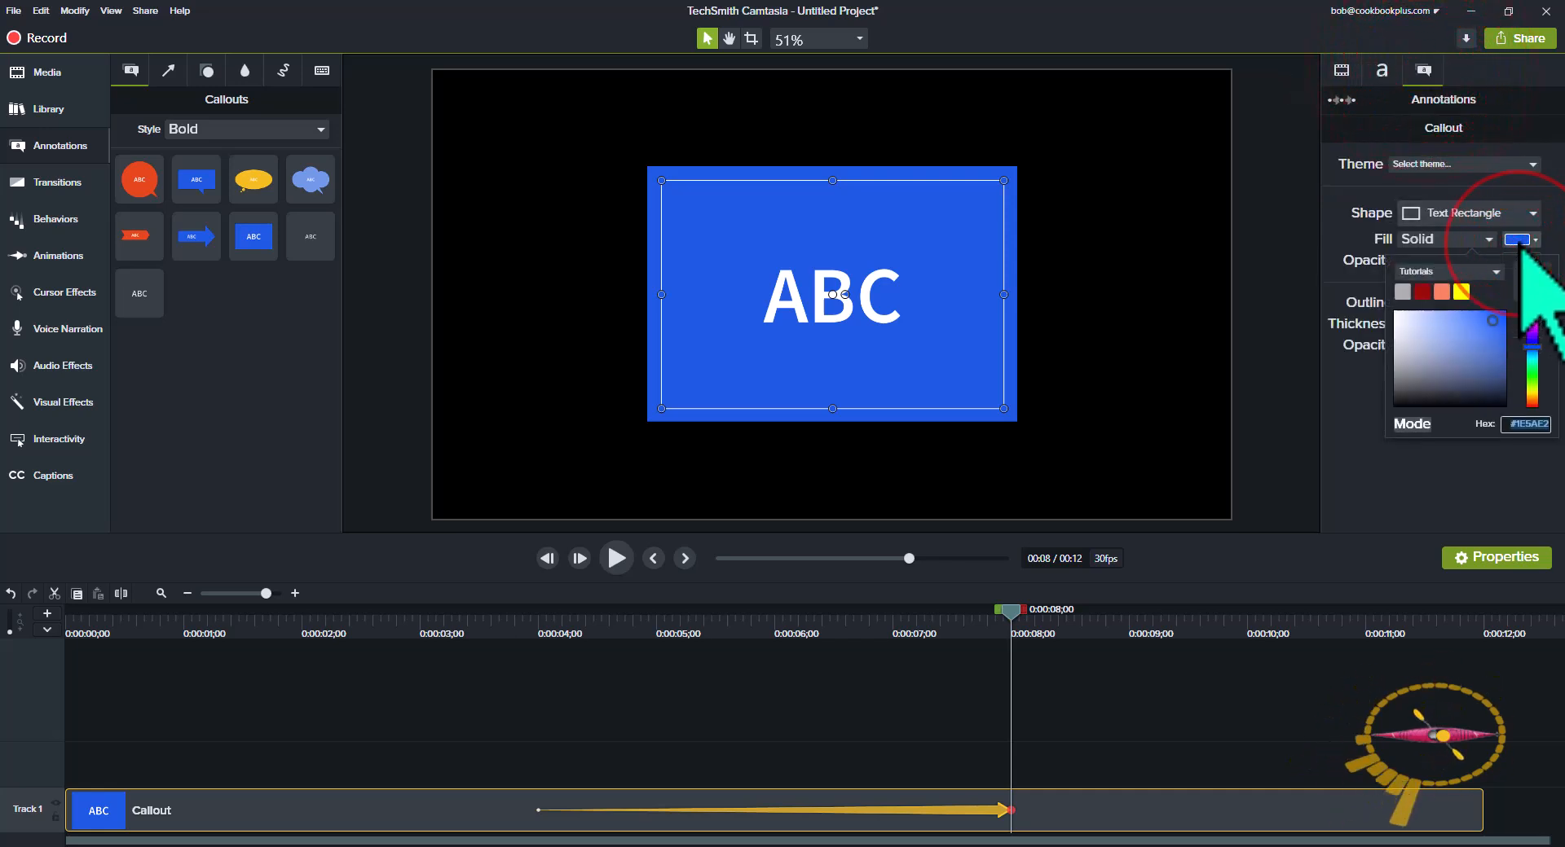
pyautogui.click(1442, 292)
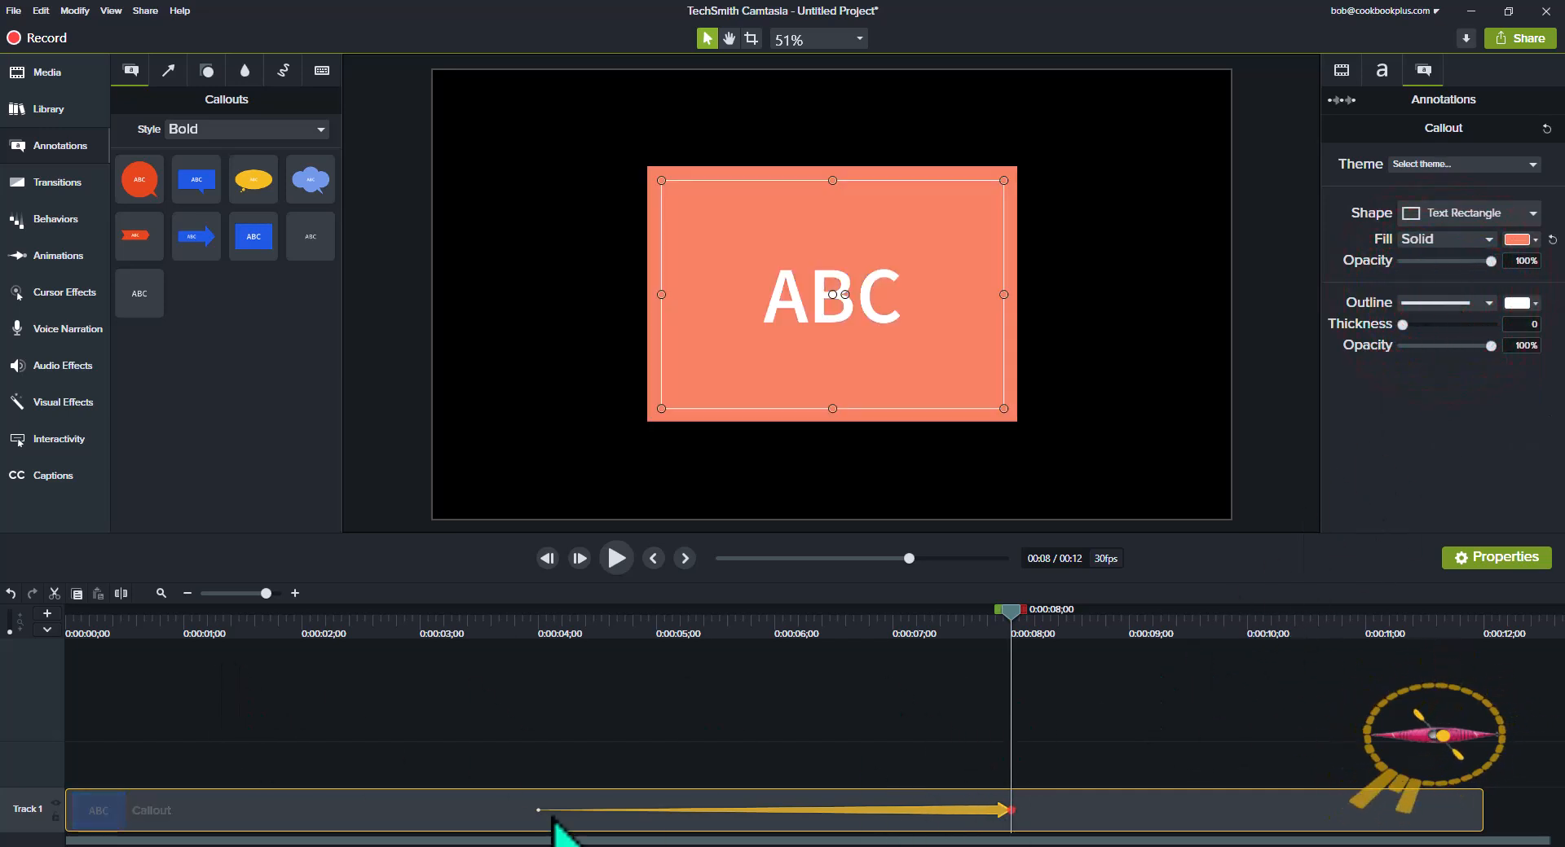
pyautogui.click(1013, 612)
pyautogui.moveTo(1017, 622); pyautogui.dragTo(986, 705)
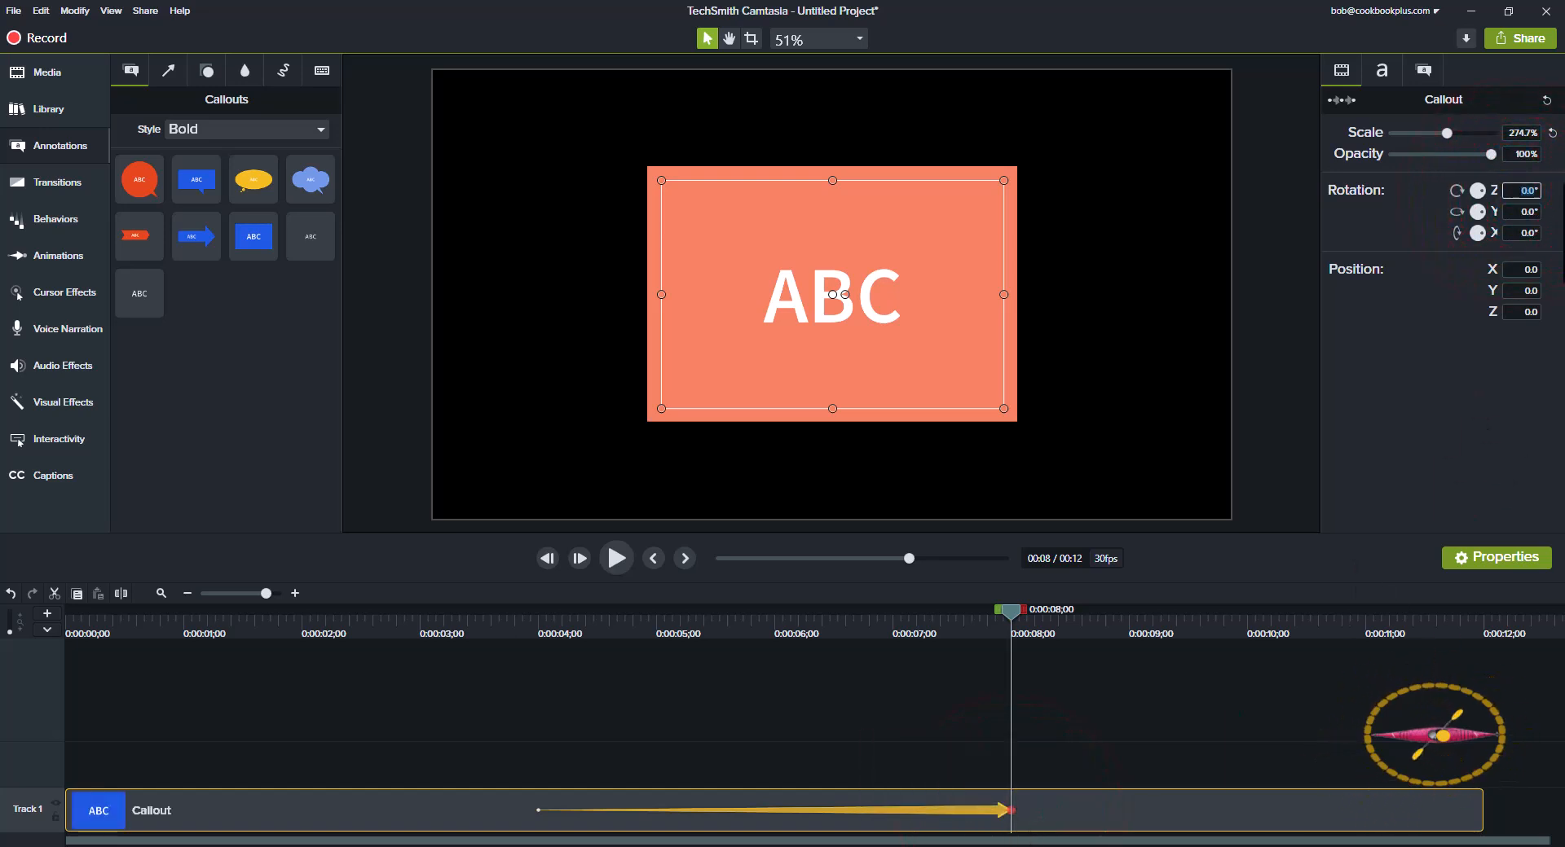
# Set the callout's Z rotation to 90° at the end keyframe and check the animation.
pyautogui.press('Tab')
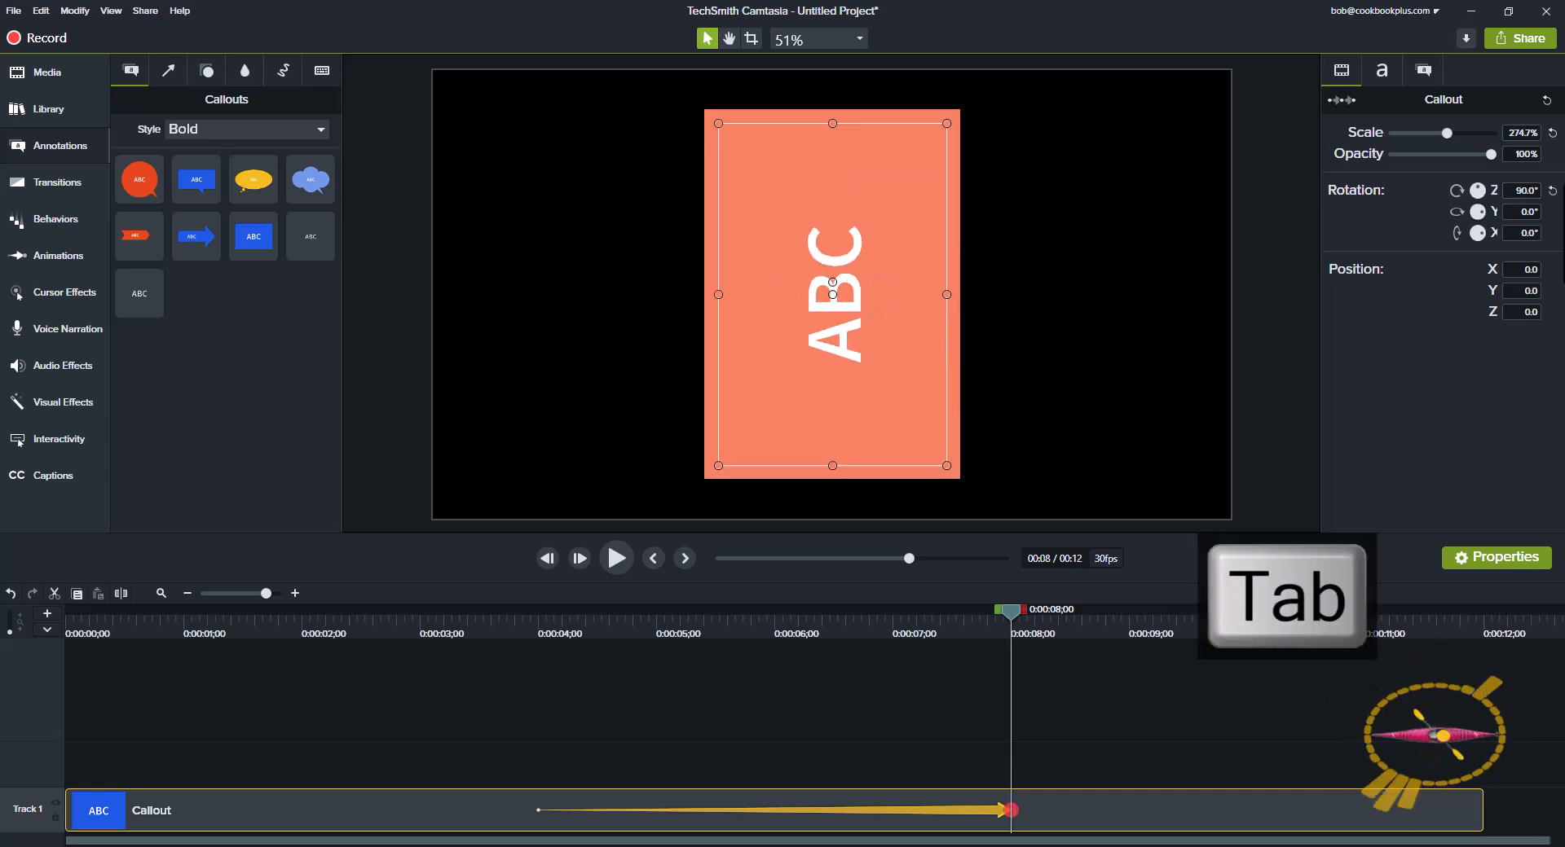
pyautogui.click(1011, 609)
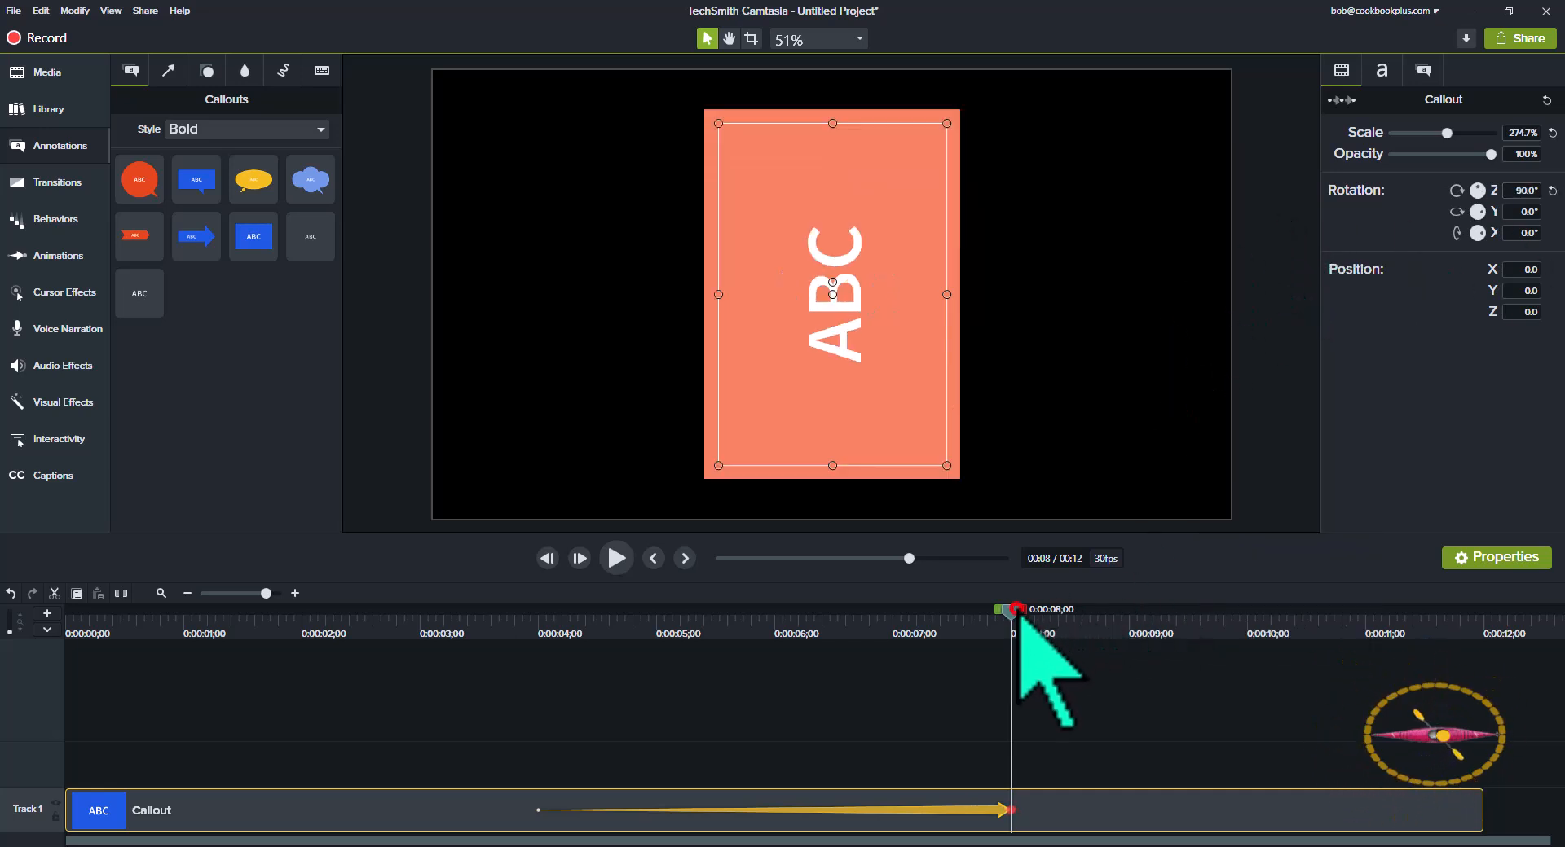
pyautogui.moveTo(1011, 610)
pyautogui.mouseDown()
pyautogui.moveTo(527, 616)
pyautogui.moveTo(1011, 613)
pyautogui.mouseUp()
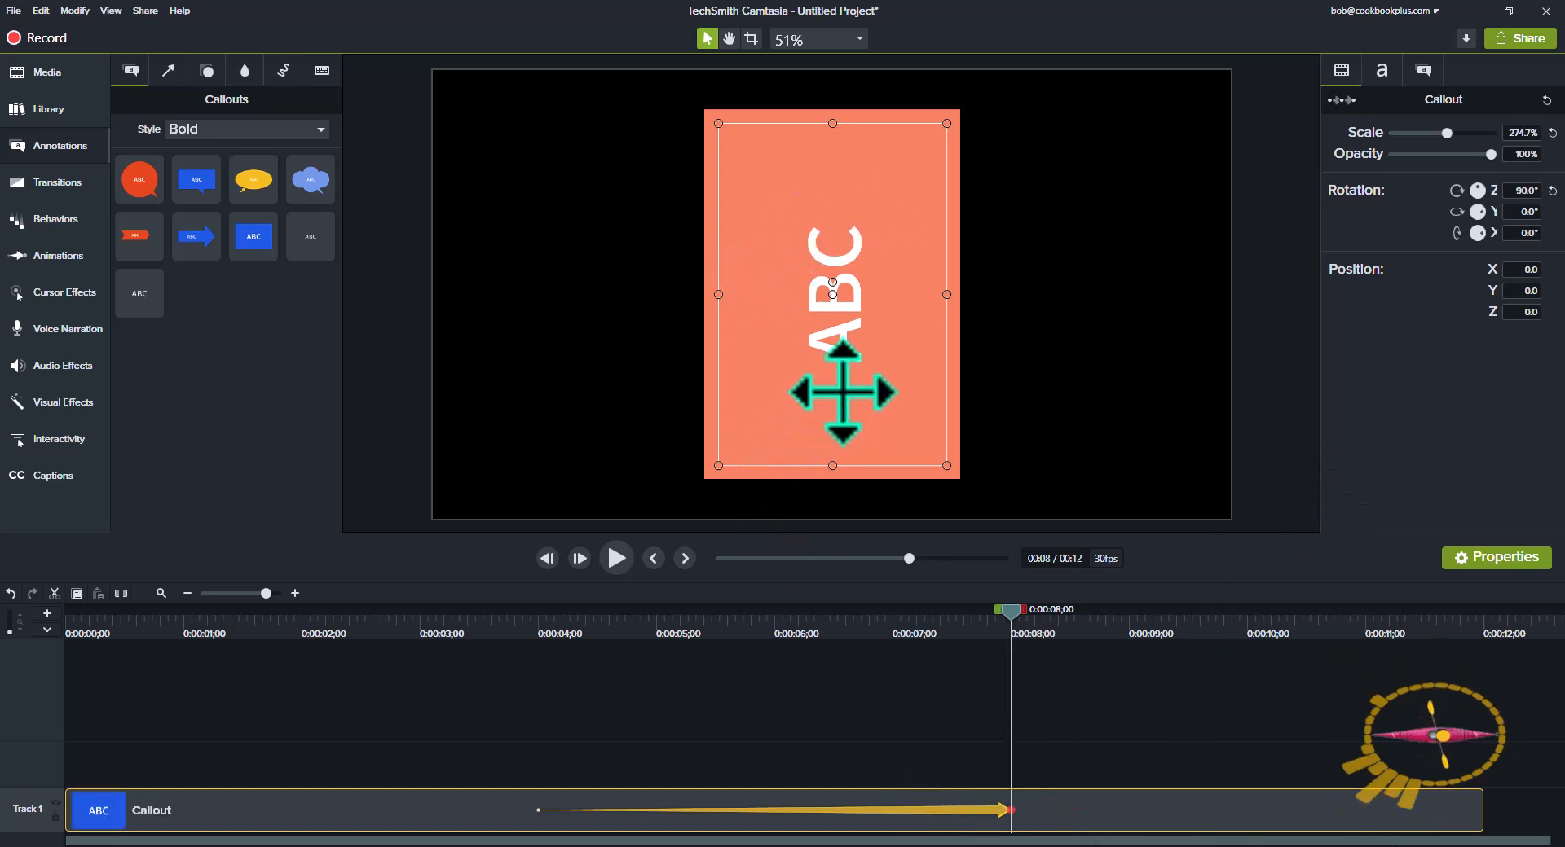
# Move the callout to about X 574.5, Y 45.1 at the end keyframe and about X -696.1 before the animation, and preview the motion.
pyautogui.moveTo(828, 399); pyautogui.dragTo(1081, 374)
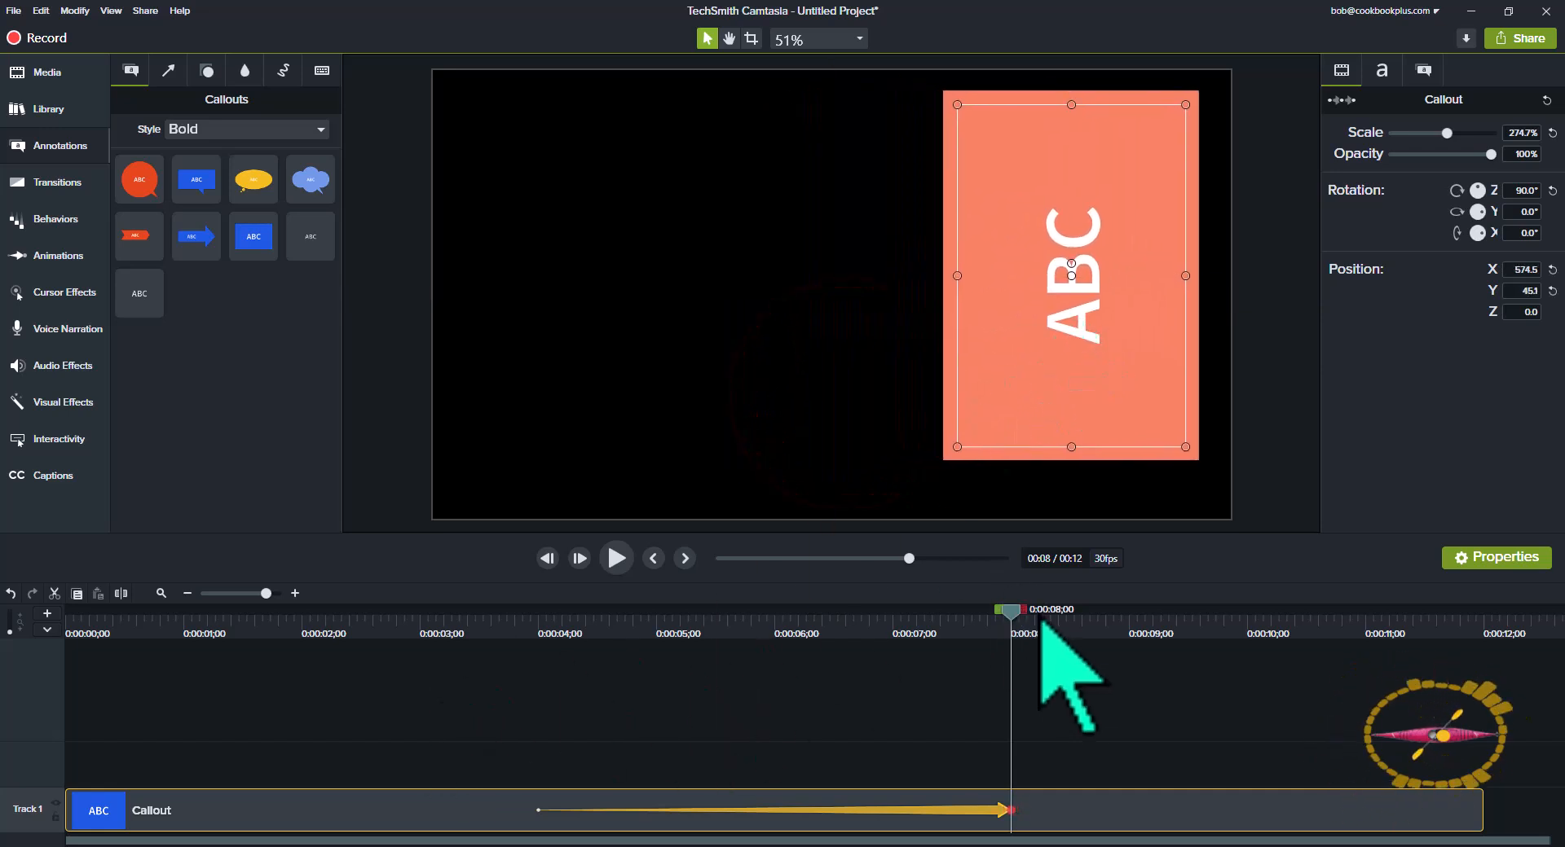
pyautogui.moveTo(1017, 621); pyautogui.dragTo(514, 603)
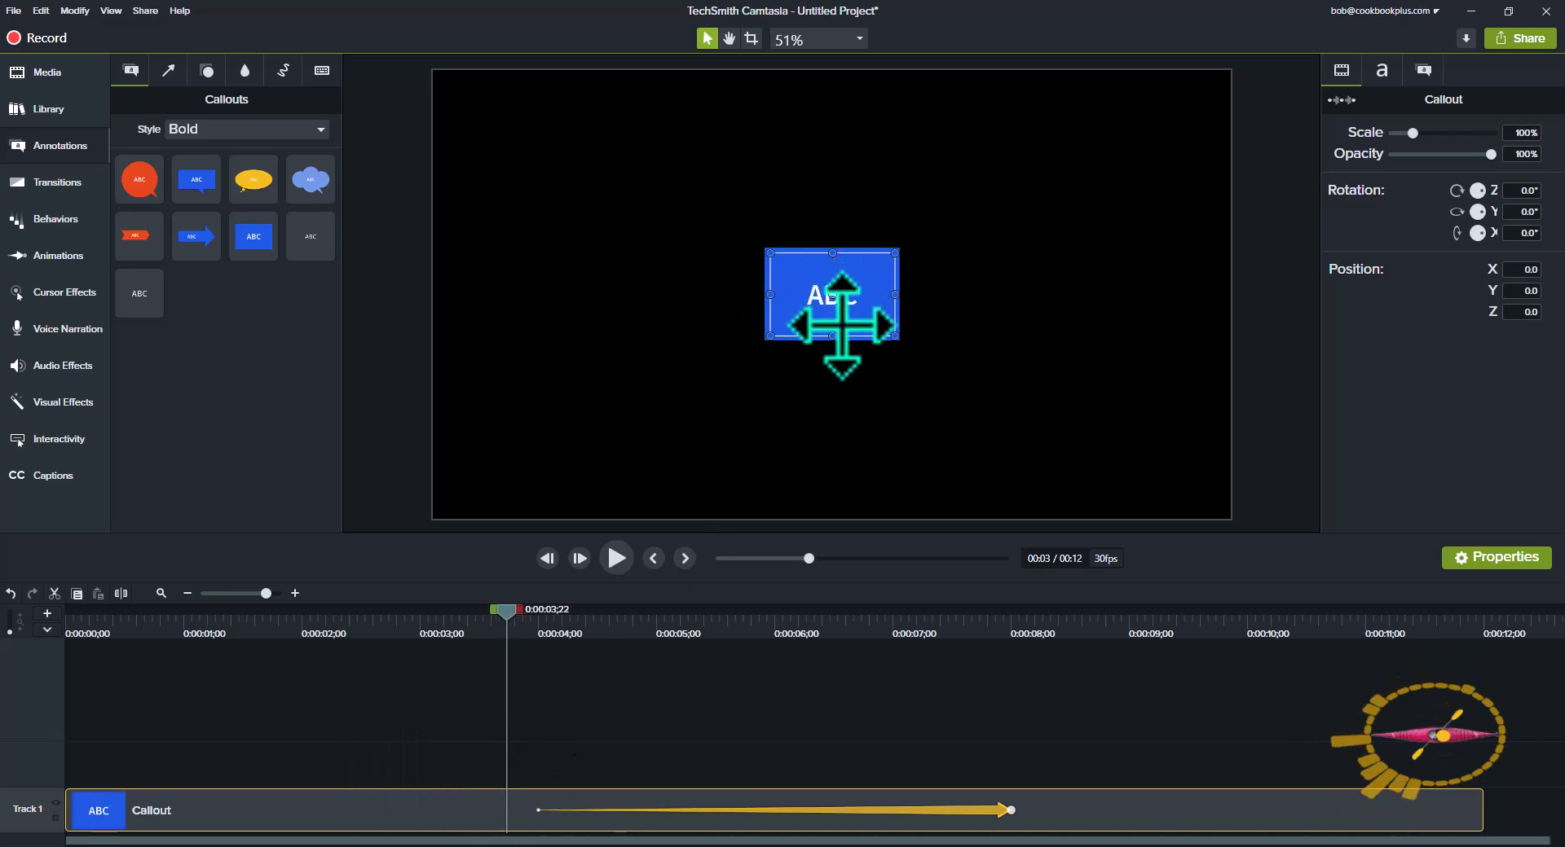
pyautogui.click(832, 325)
pyautogui.moveTo(832, 325); pyautogui.dragTo(543, 325)
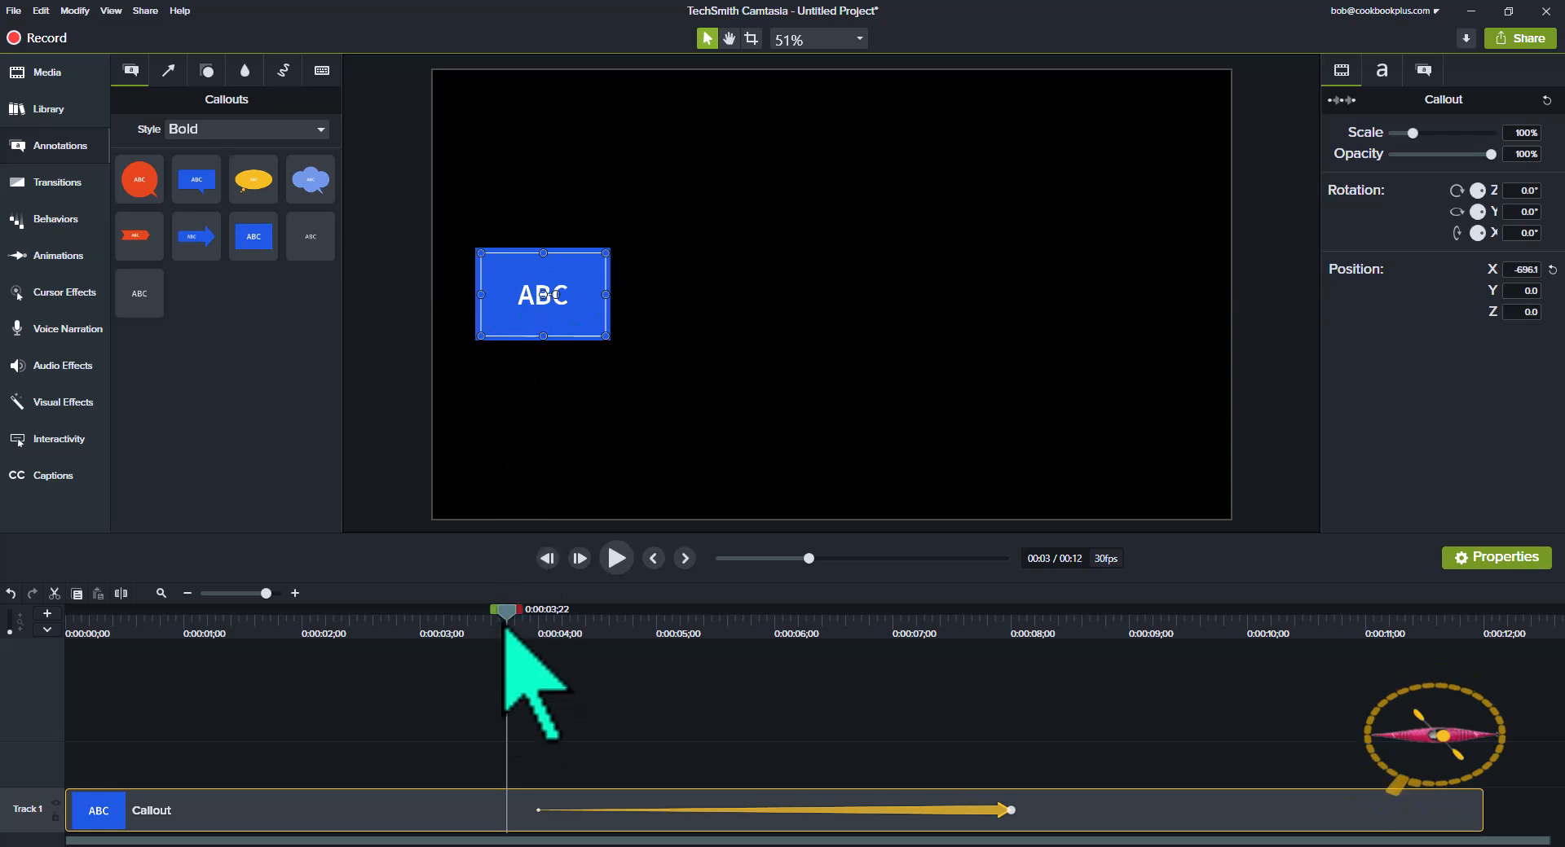
pyautogui.moveTo(512, 618); pyautogui.dragTo(845, 640)
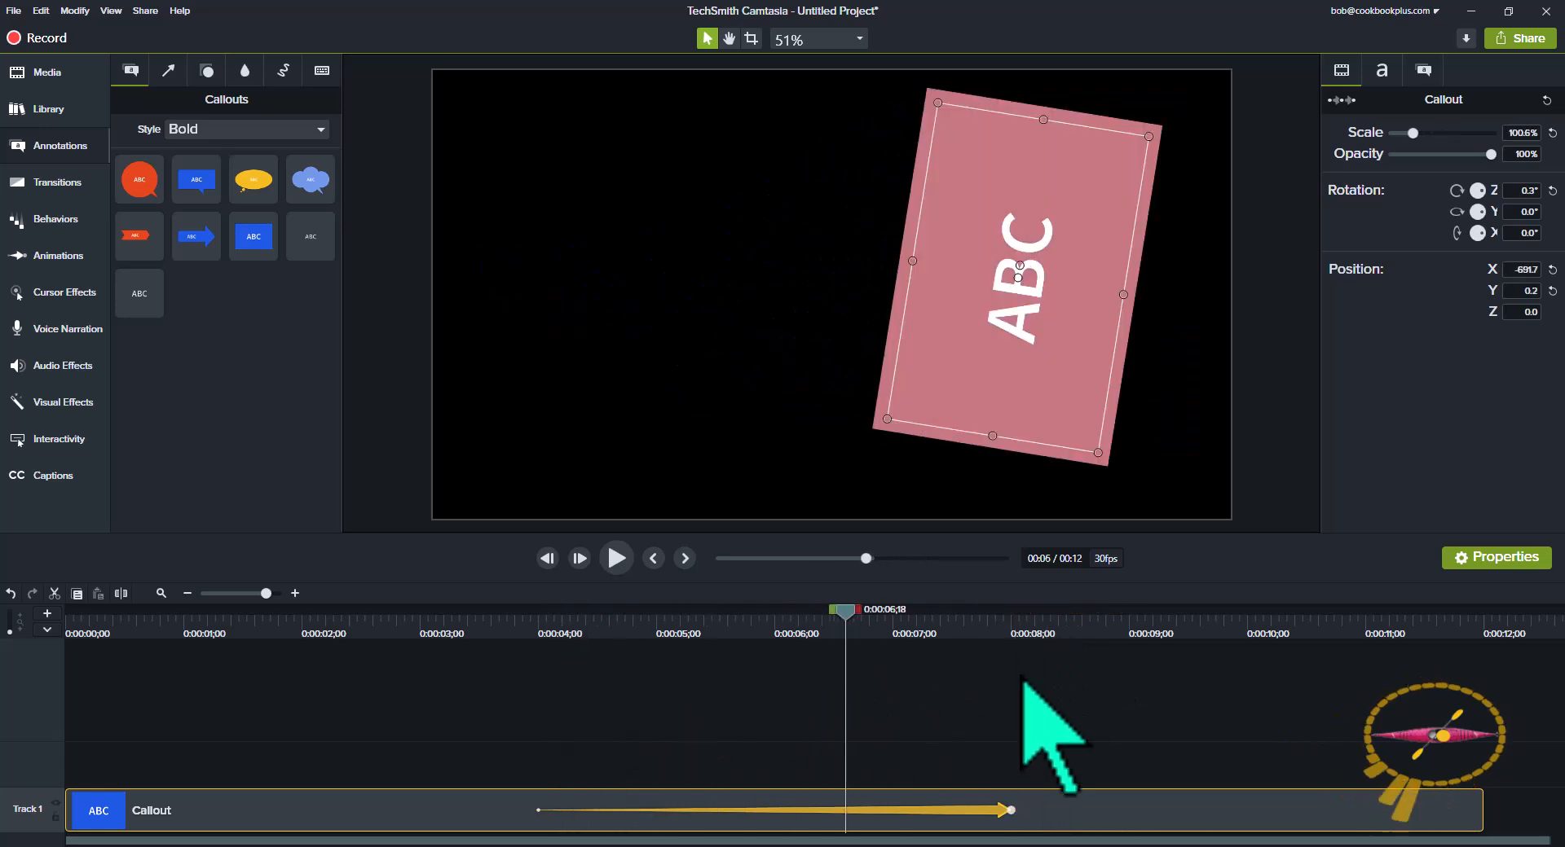
pyautogui.moveTo(1023, 681); pyautogui.dragTo(750, 601)
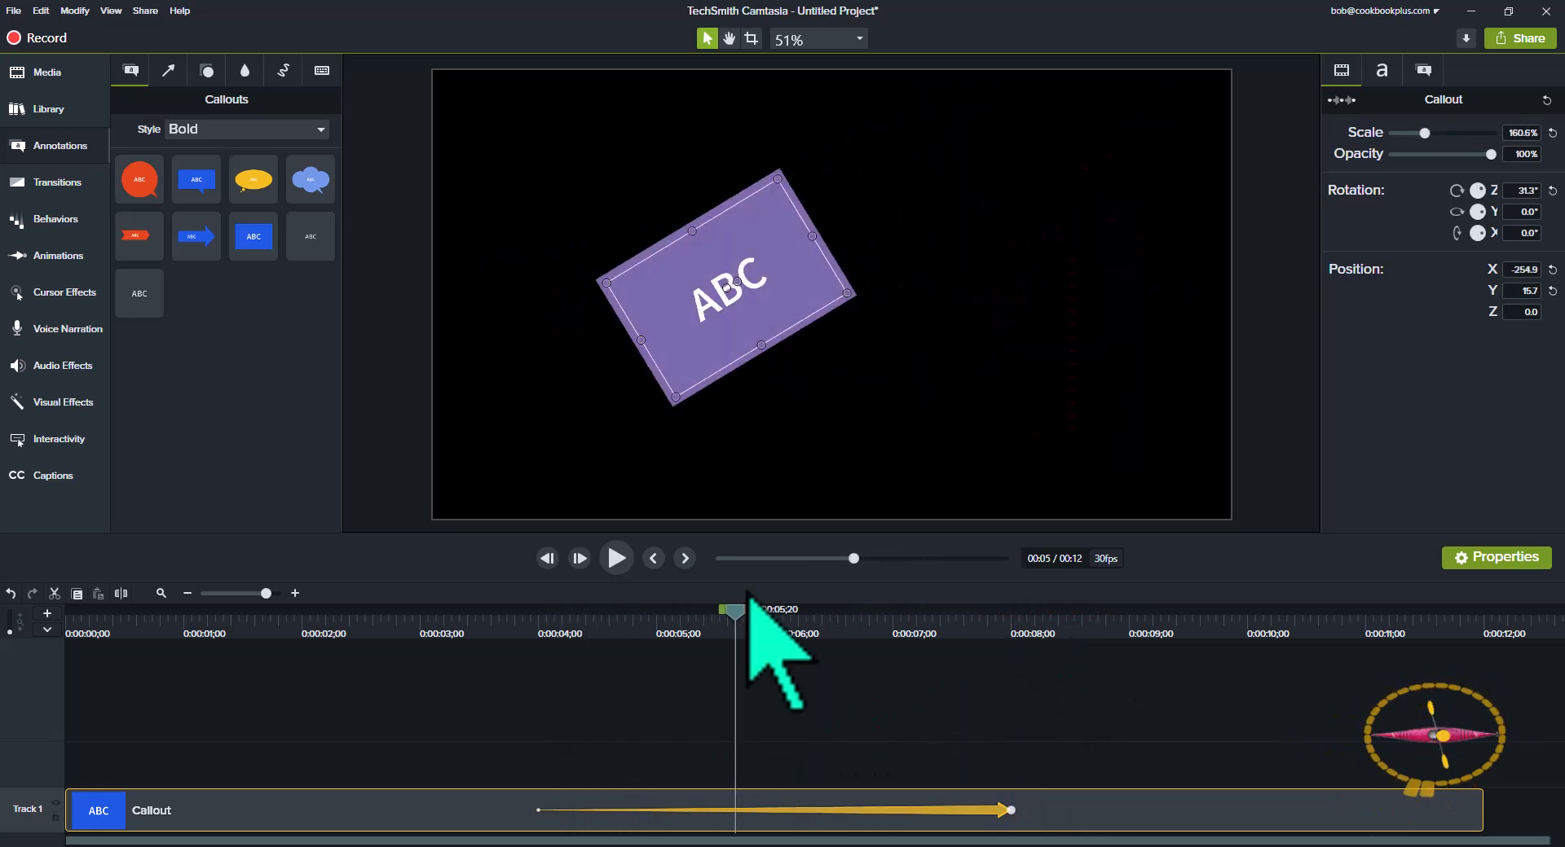
# Set the callout's Y rotation to 180° at the end keyframe and scrub through the animation to preview the flip.
pyautogui.click(1009, 812)
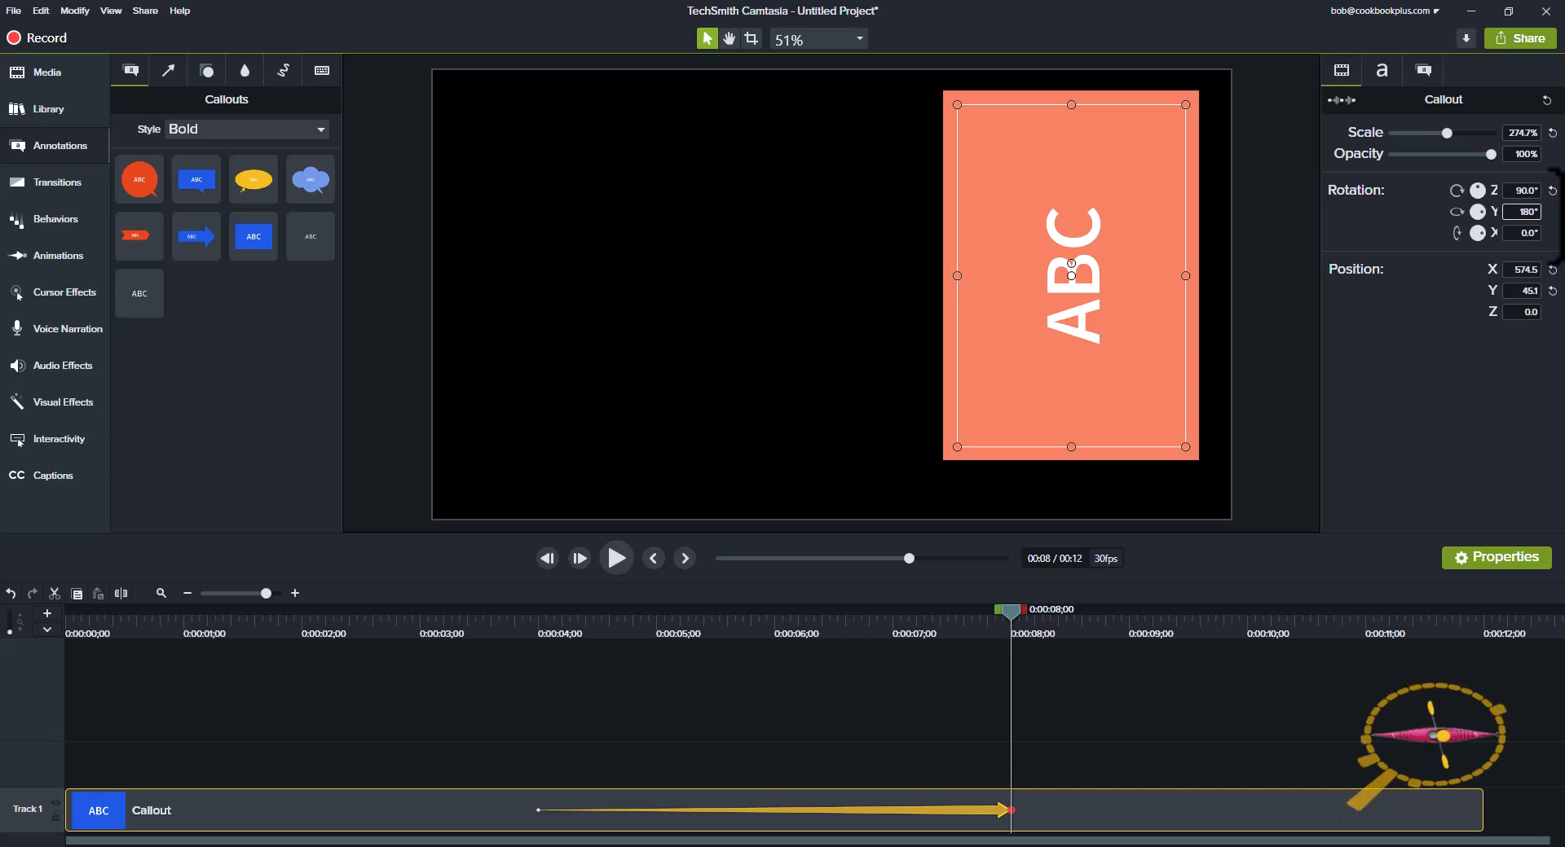
pyautogui.write('180')
pyautogui.press('Tab')
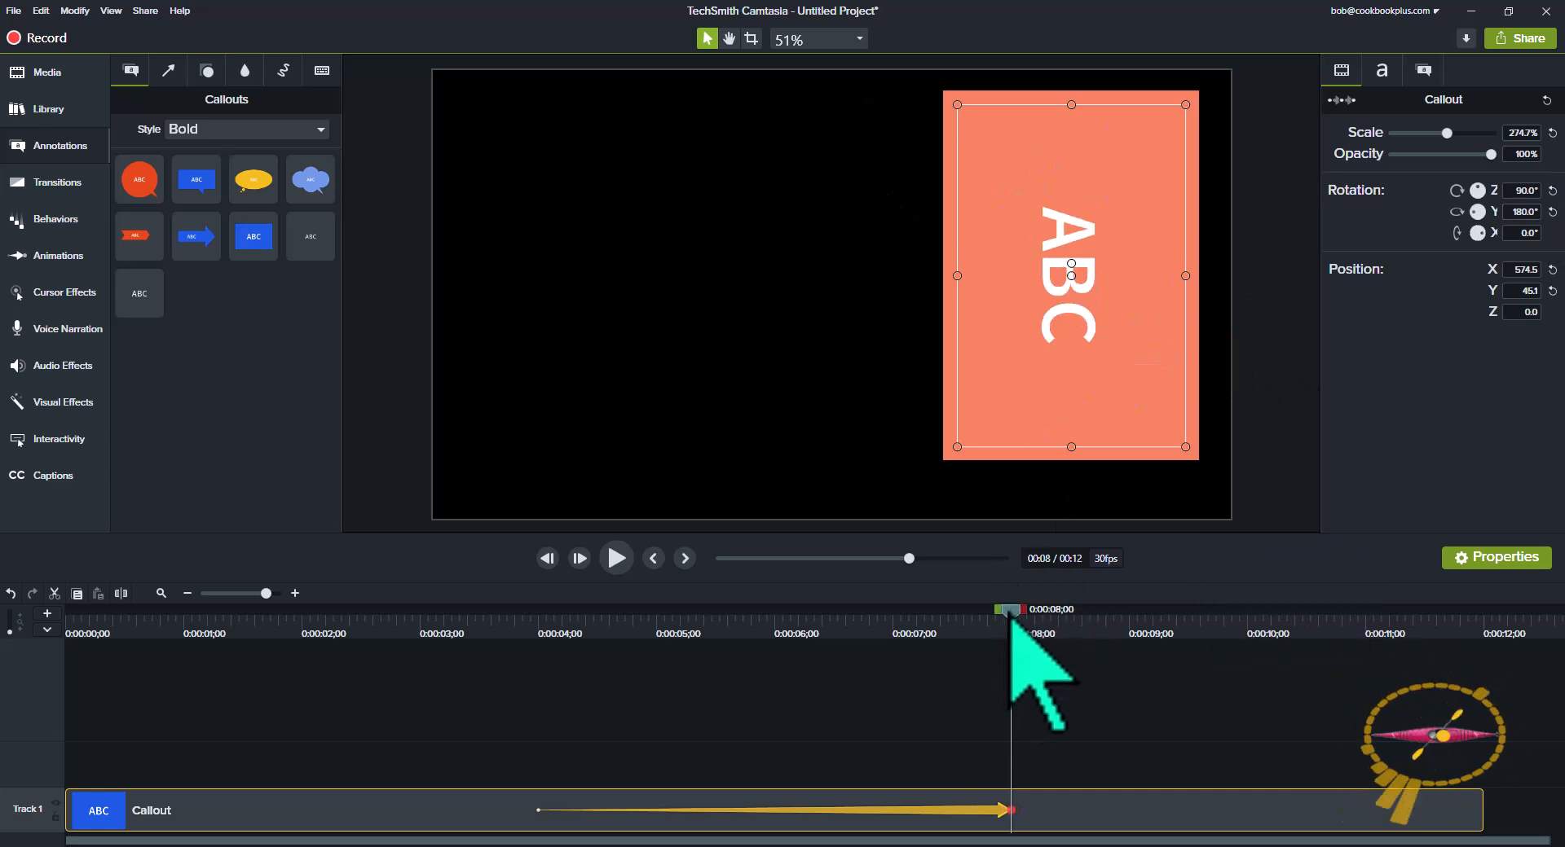
pyautogui.moveTo(1011, 619); pyautogui.dragTo(832, 652)
pyautogui.moveTo(962, 721); pyautogui.dragTo(562, 669)
pyautogui.moveTo(643, 753); pyautogui.dragTo(1013, 756)
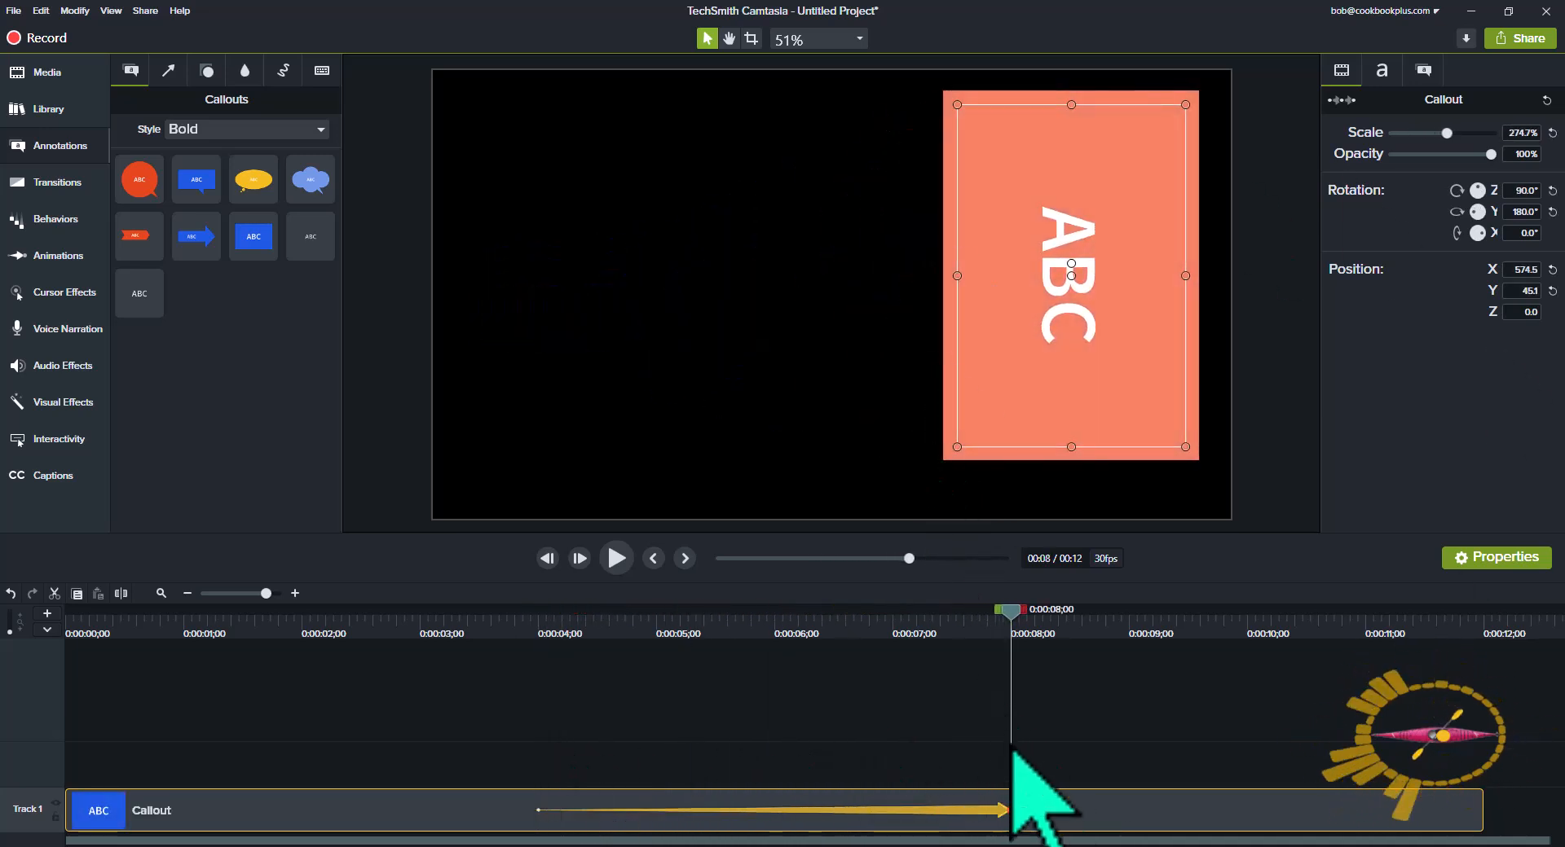
pyautogui.moveTo(1010, 609); pyautogui.dragTo(750, 611)
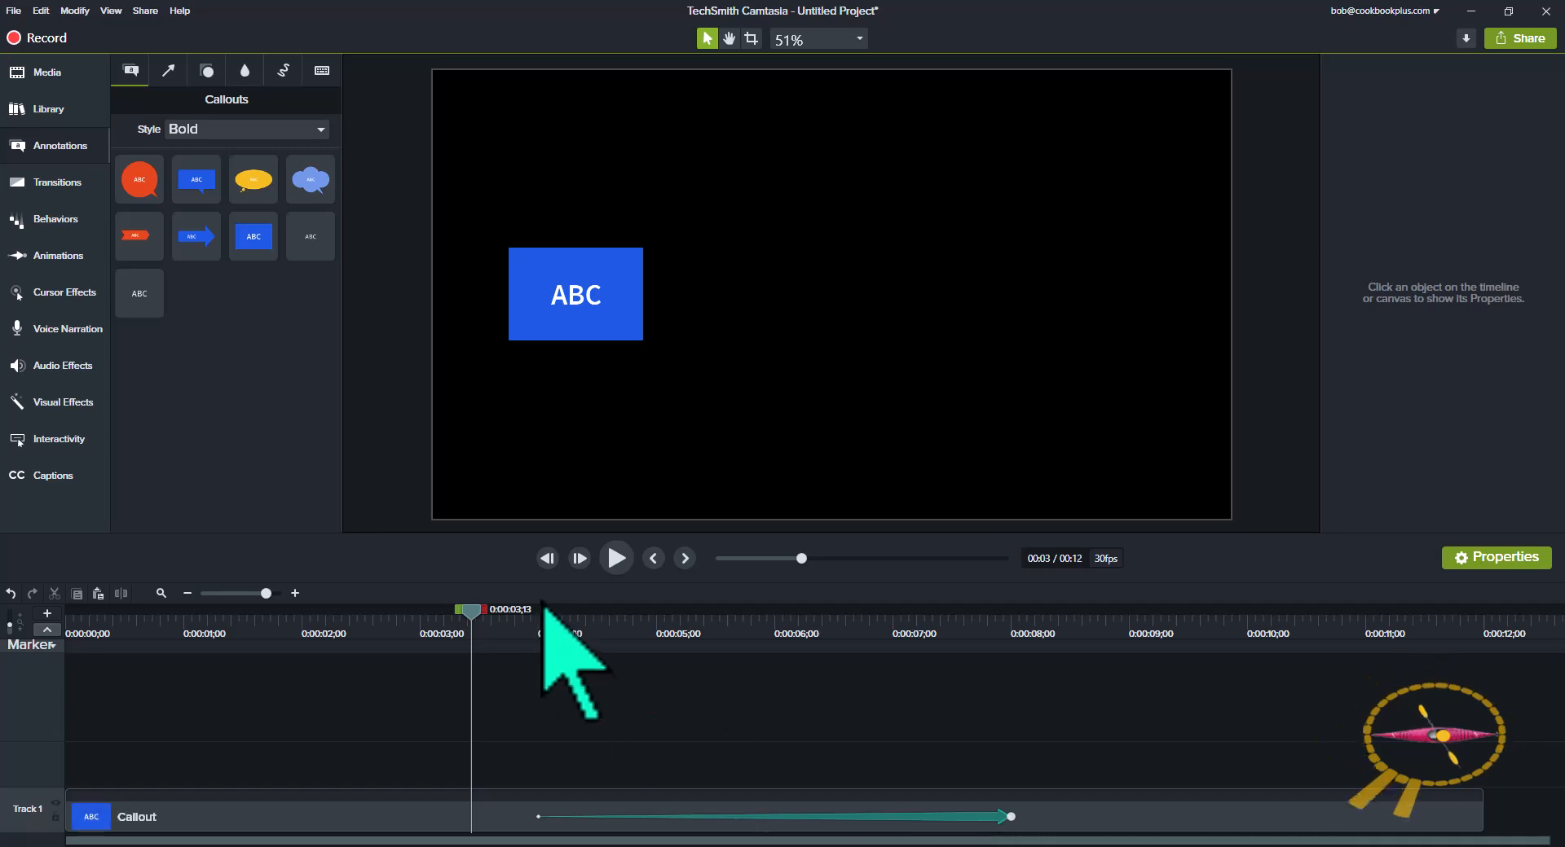
# Show the easing options of the callout's animation, close them, and play the animation from just before its start.
pyautogui.moveTo(481, 623); pyautogui.dragTo(522, 595)
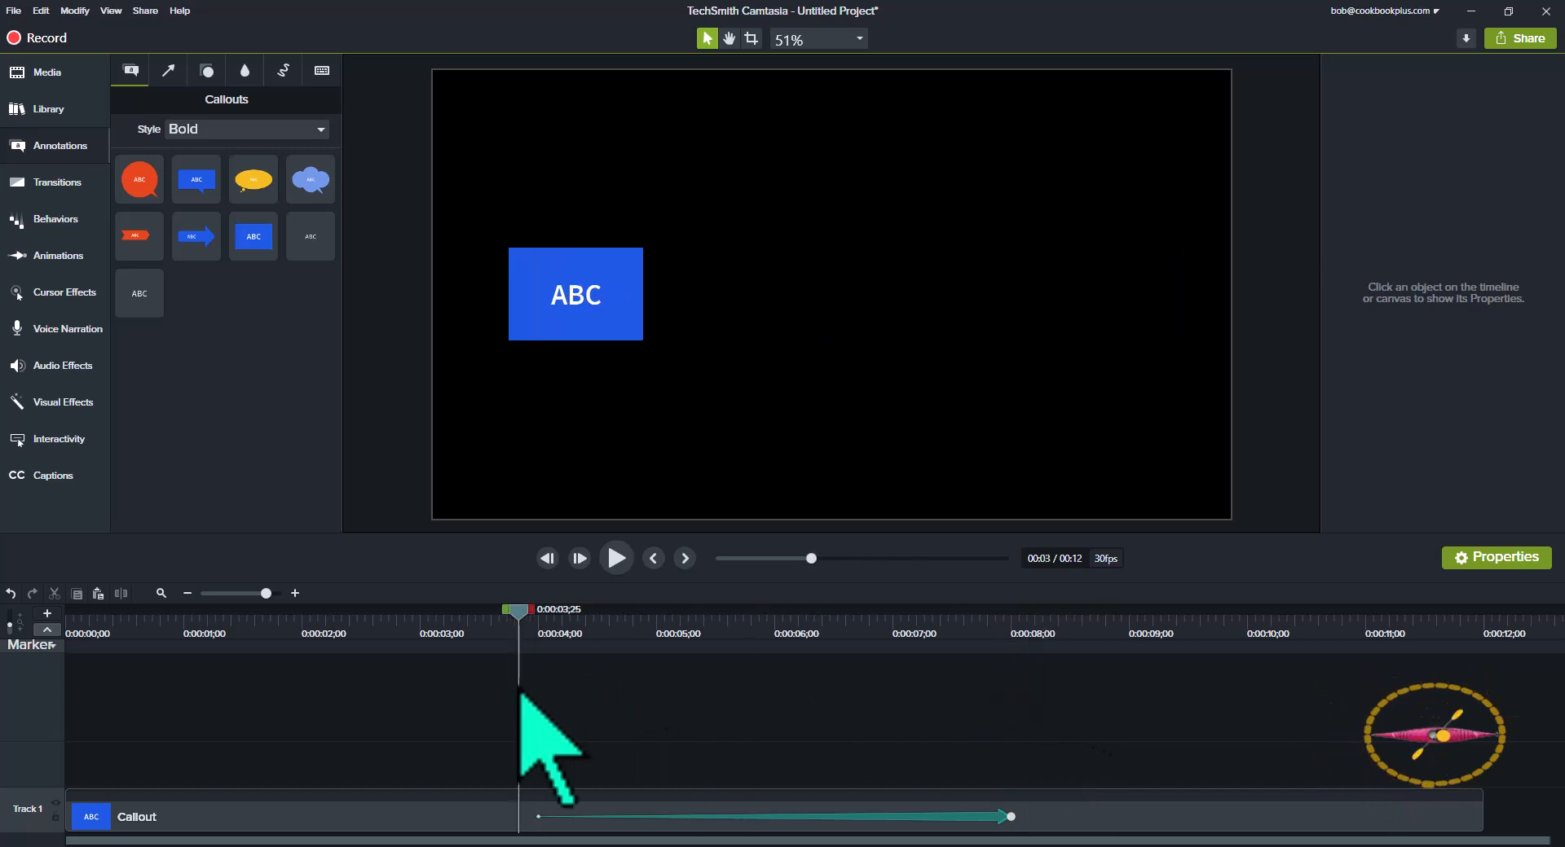
pyautogui.click(1005, 826)
pyautogui.rightClick(1005, 826)
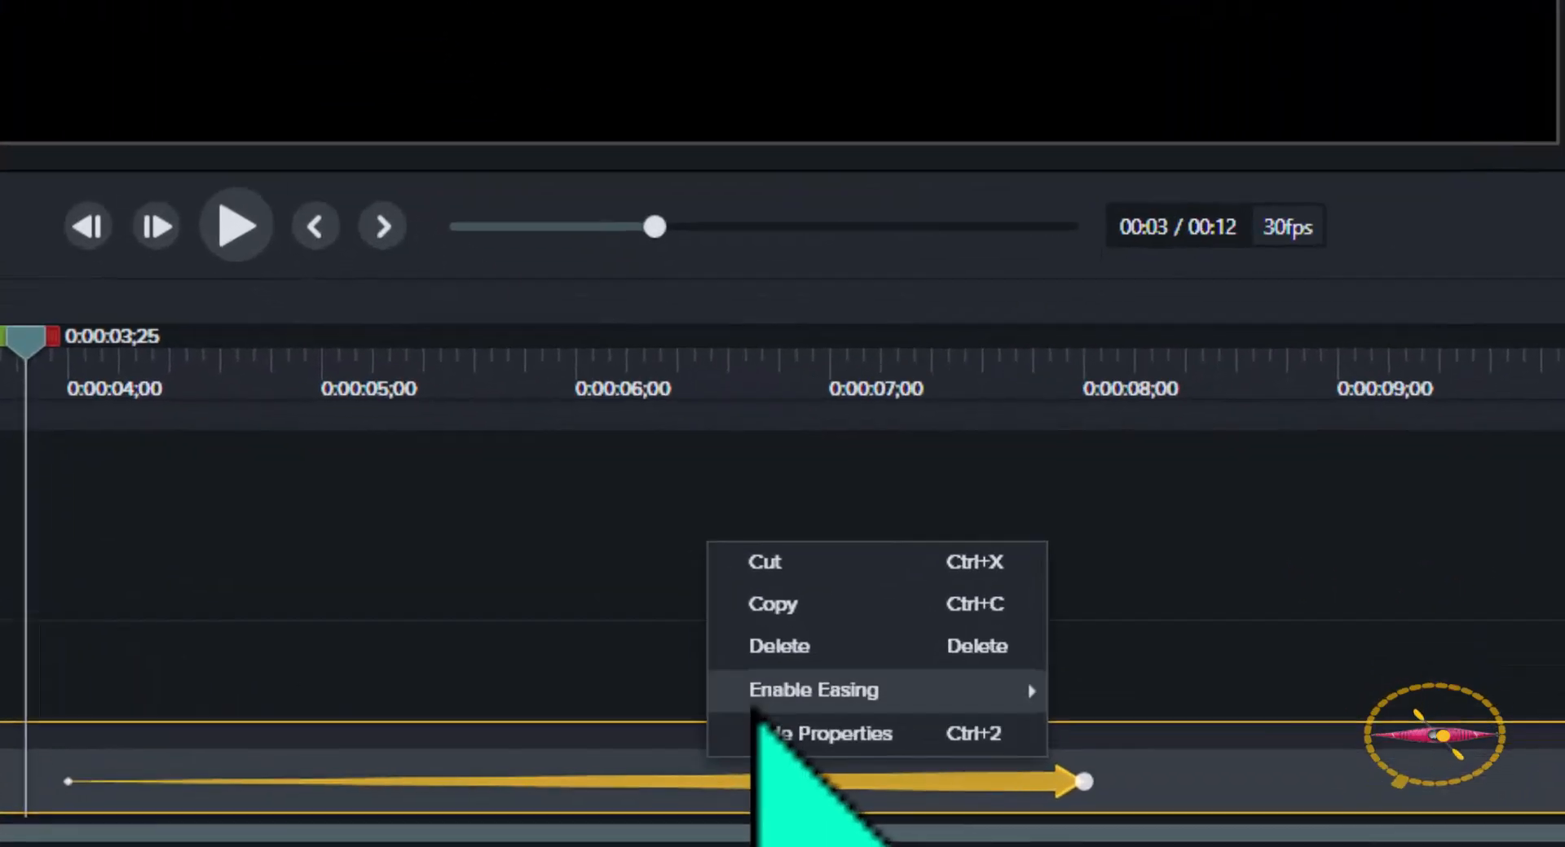
pyautogui.moveTo(883, 776)
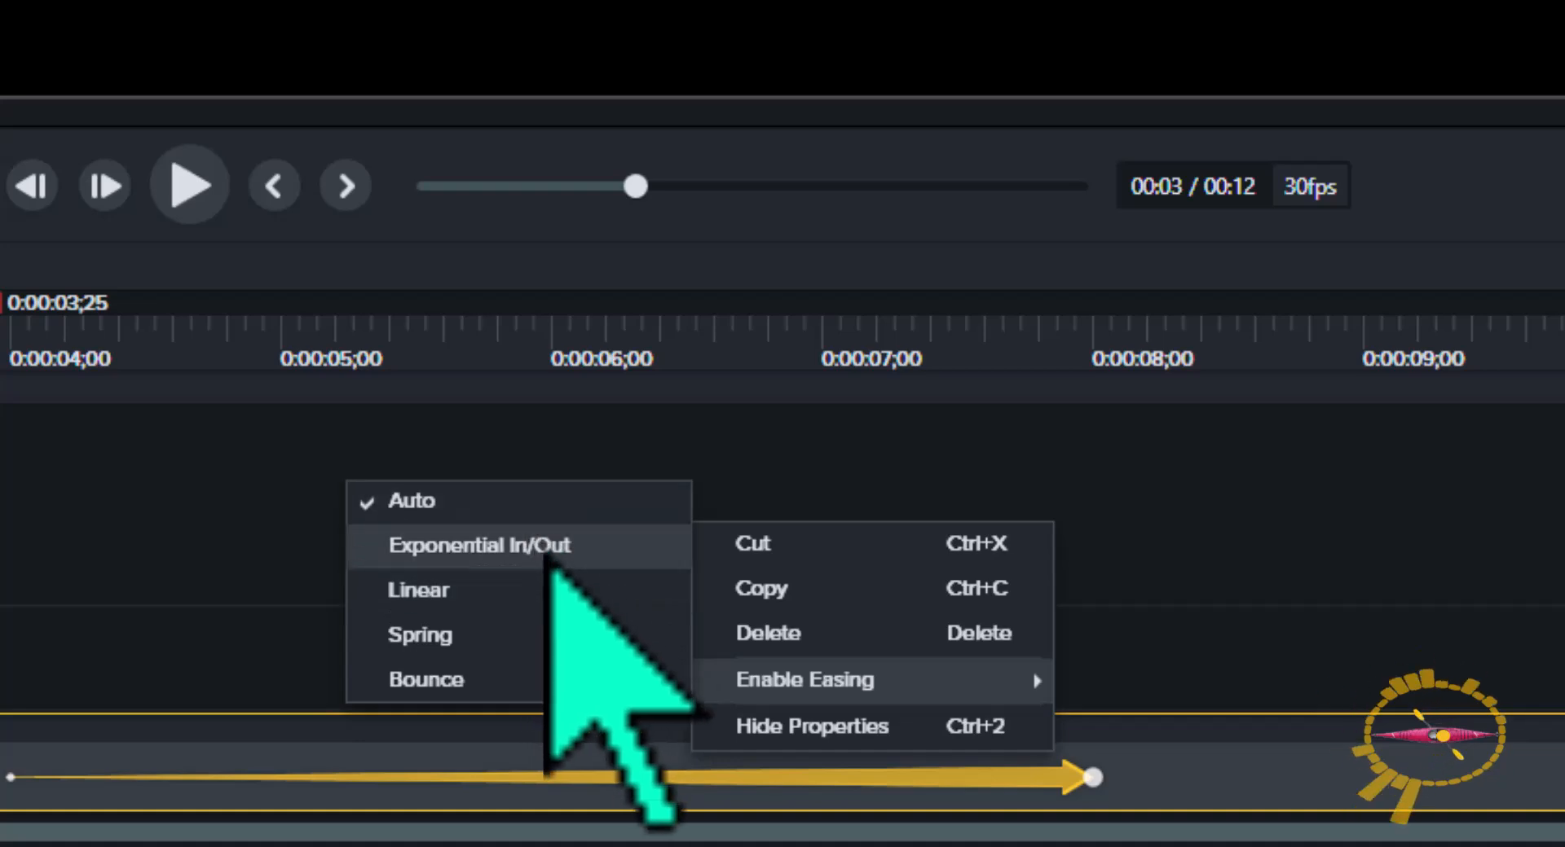
pyautogui.click(1174, 603)
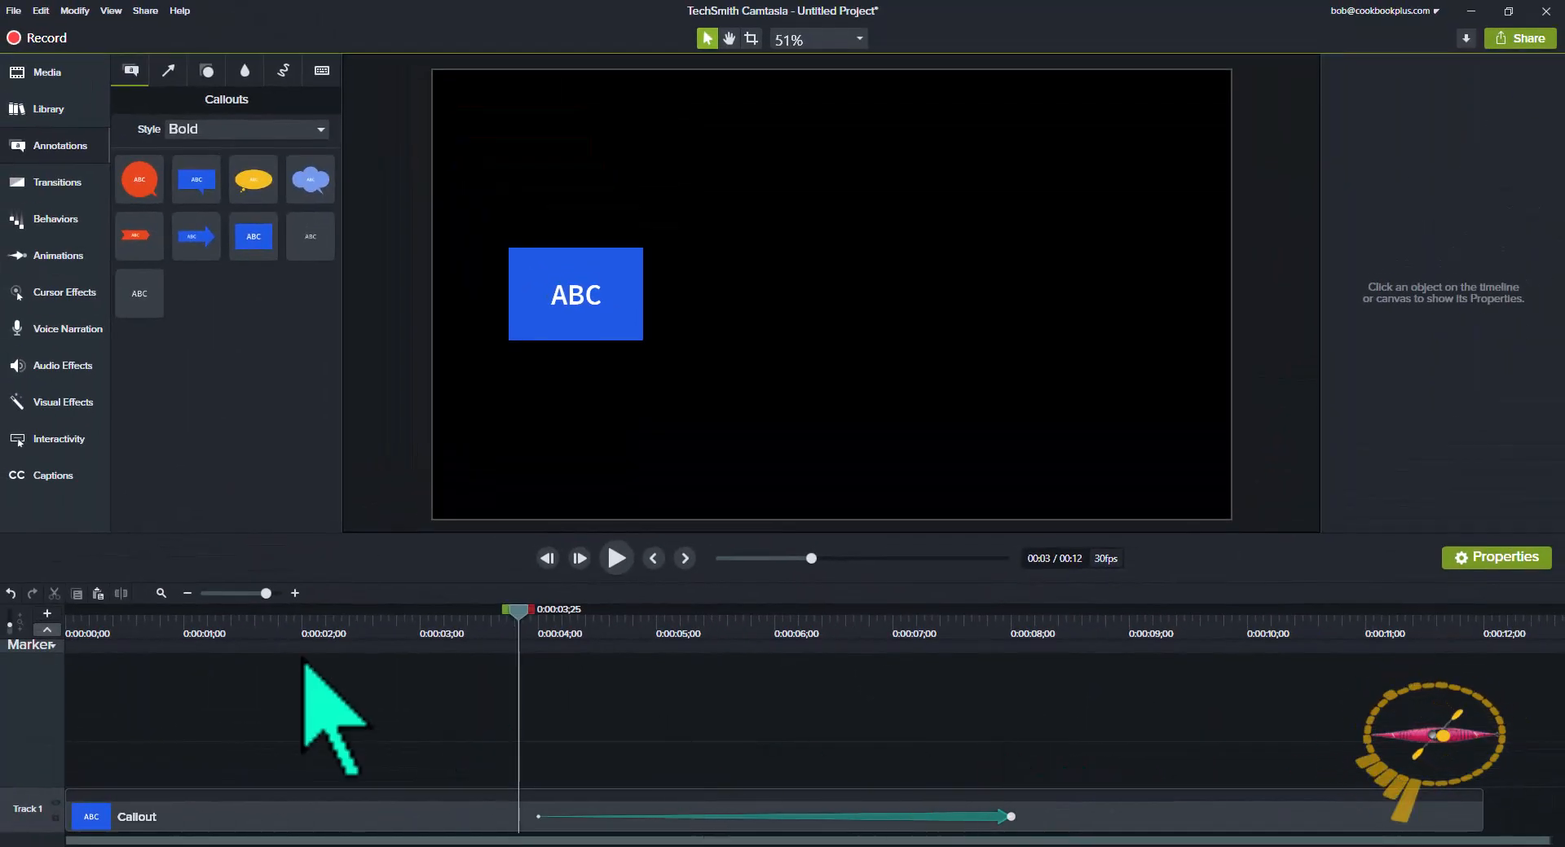
pyautogui.press('space')
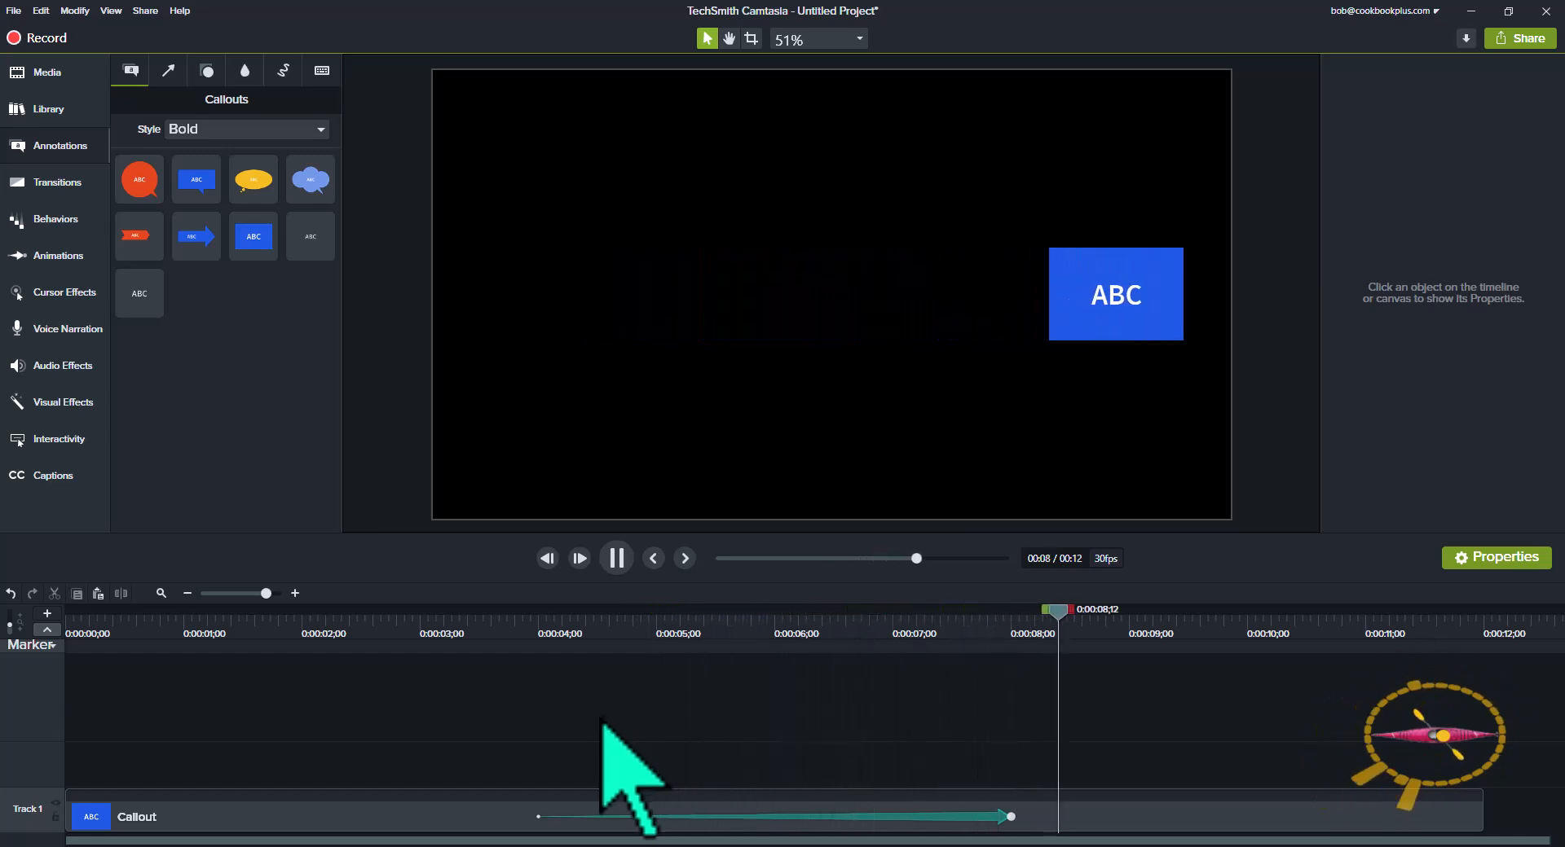
# Stop playback, set the callout animation's easing to Linear, and play it from about 0:00:03;24, just before the animation starts.
pyautogui.press('space')
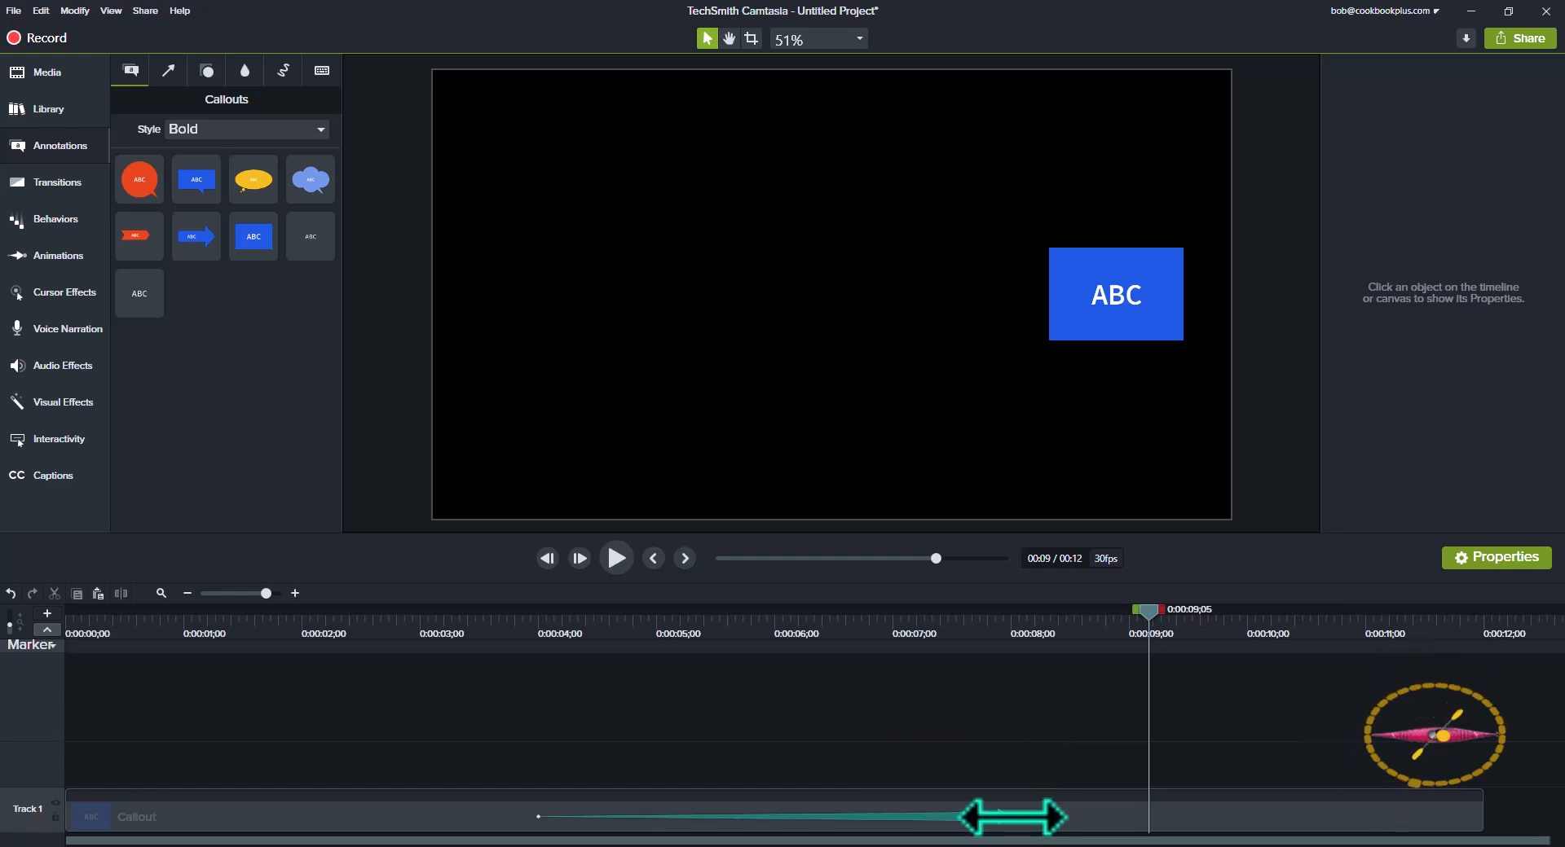
pyautogui.rightClick(1002, 823)
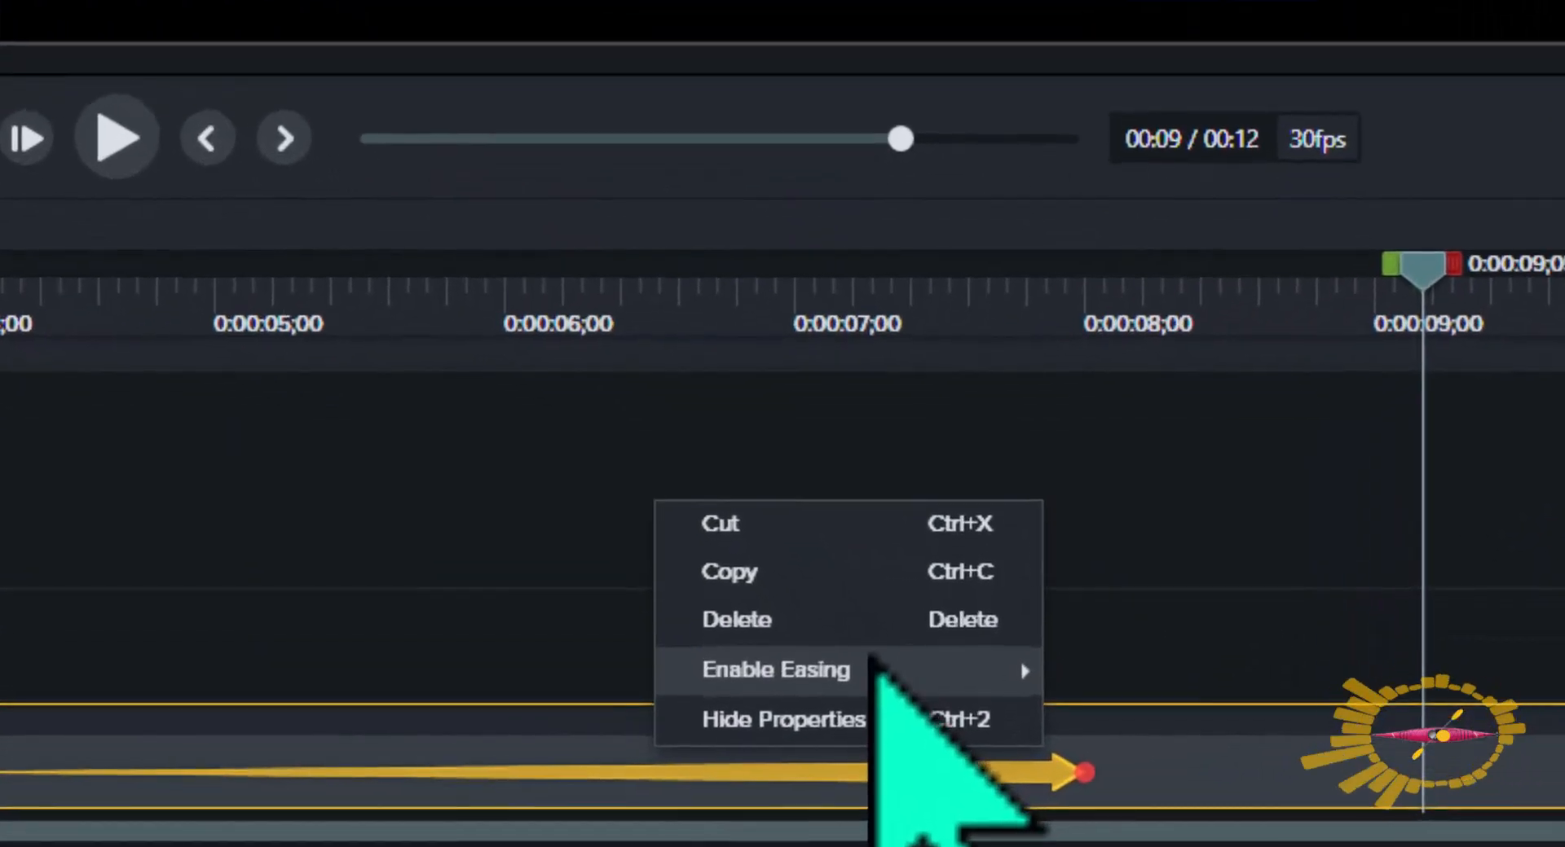
pyautogui.moveTo(925, 769)
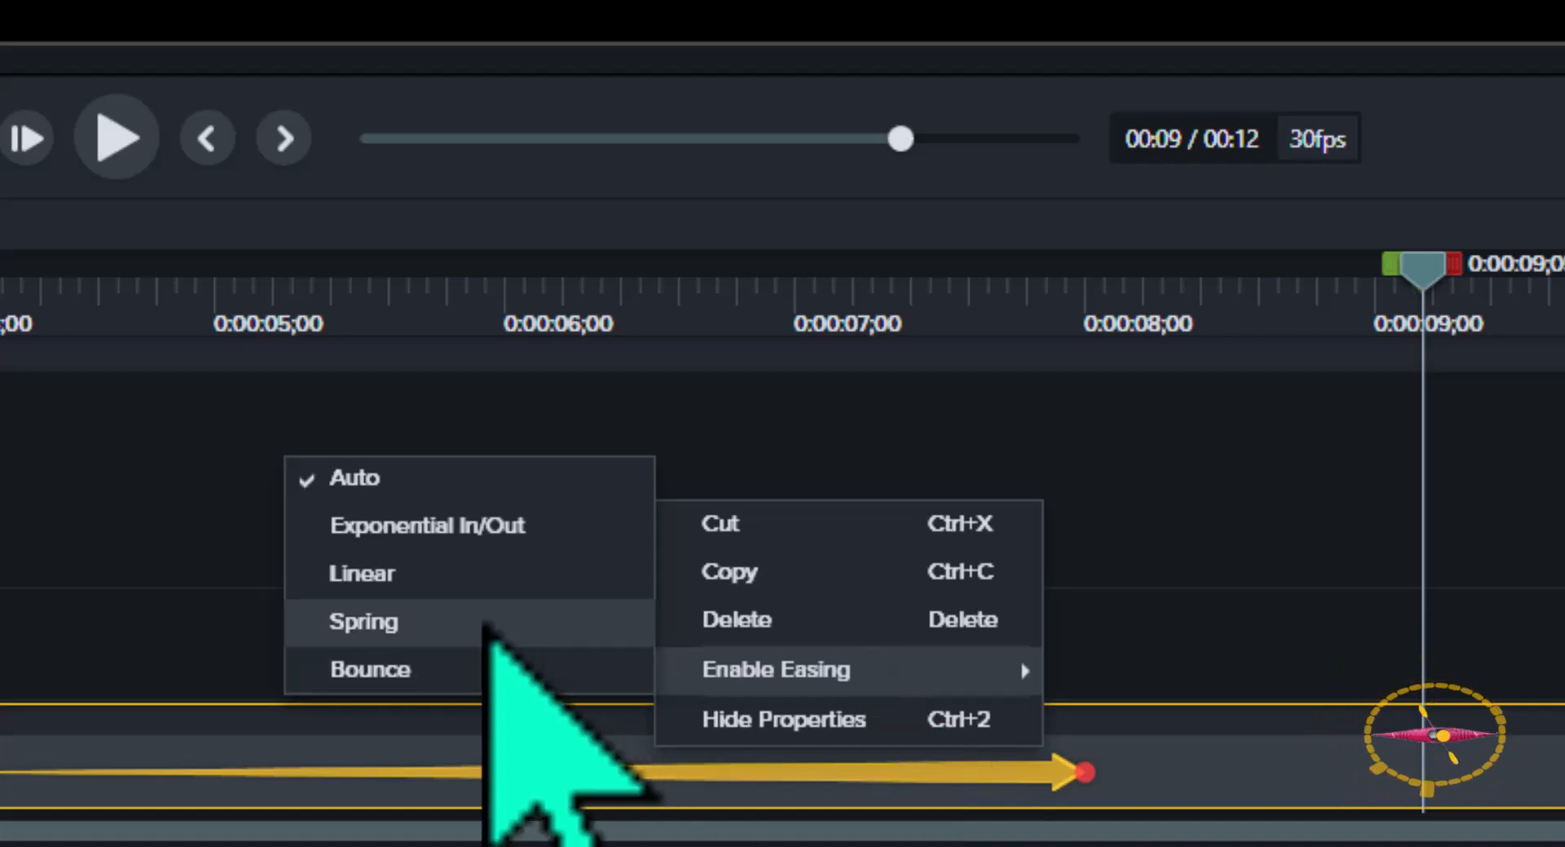
pyautogui.click(450, 573)
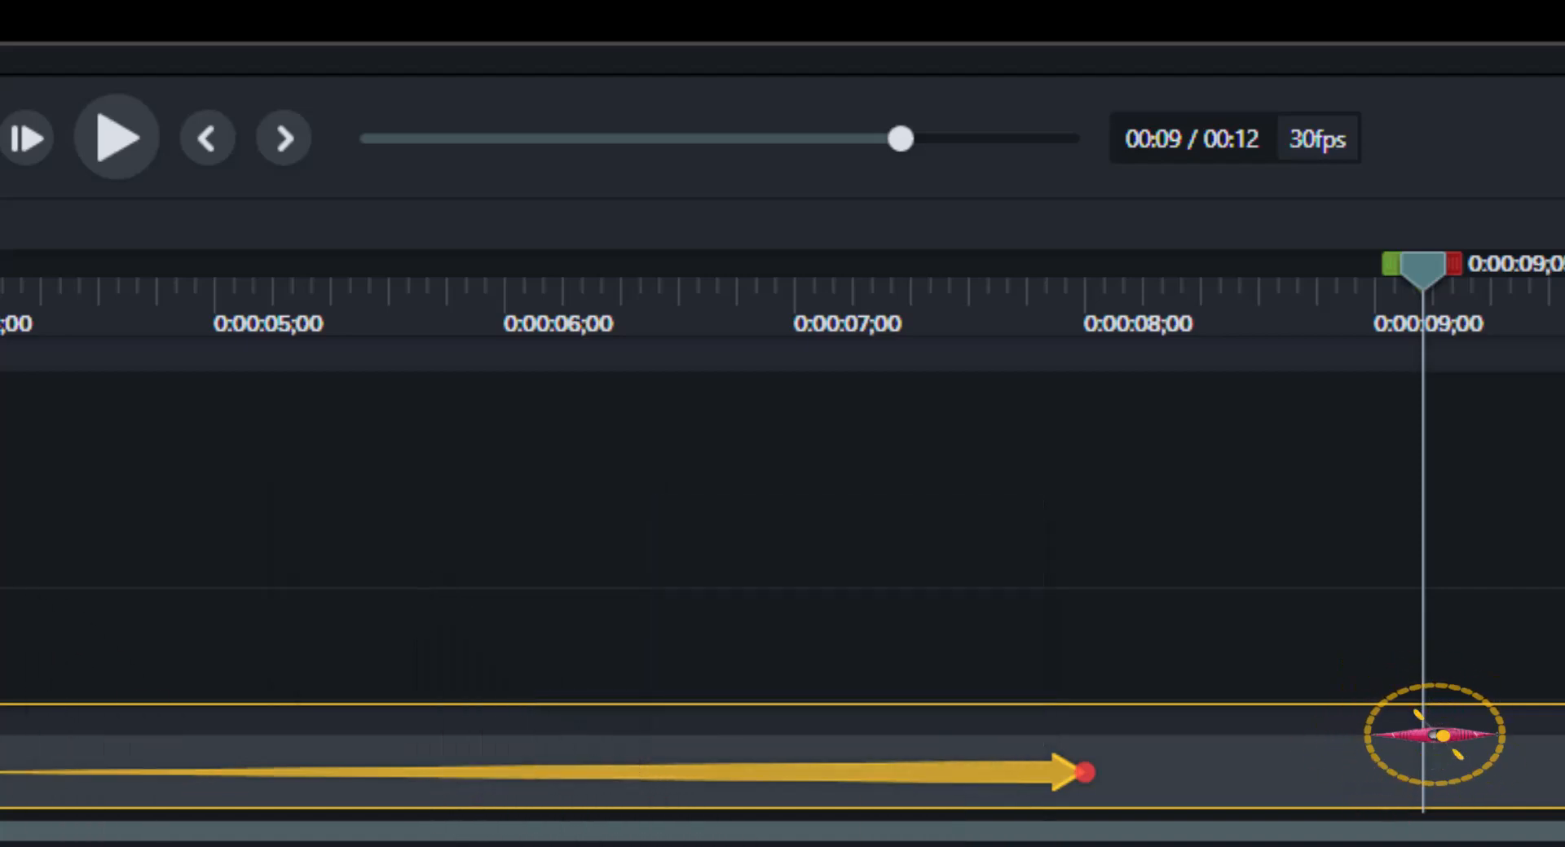
pyautogui.click(43, 409)
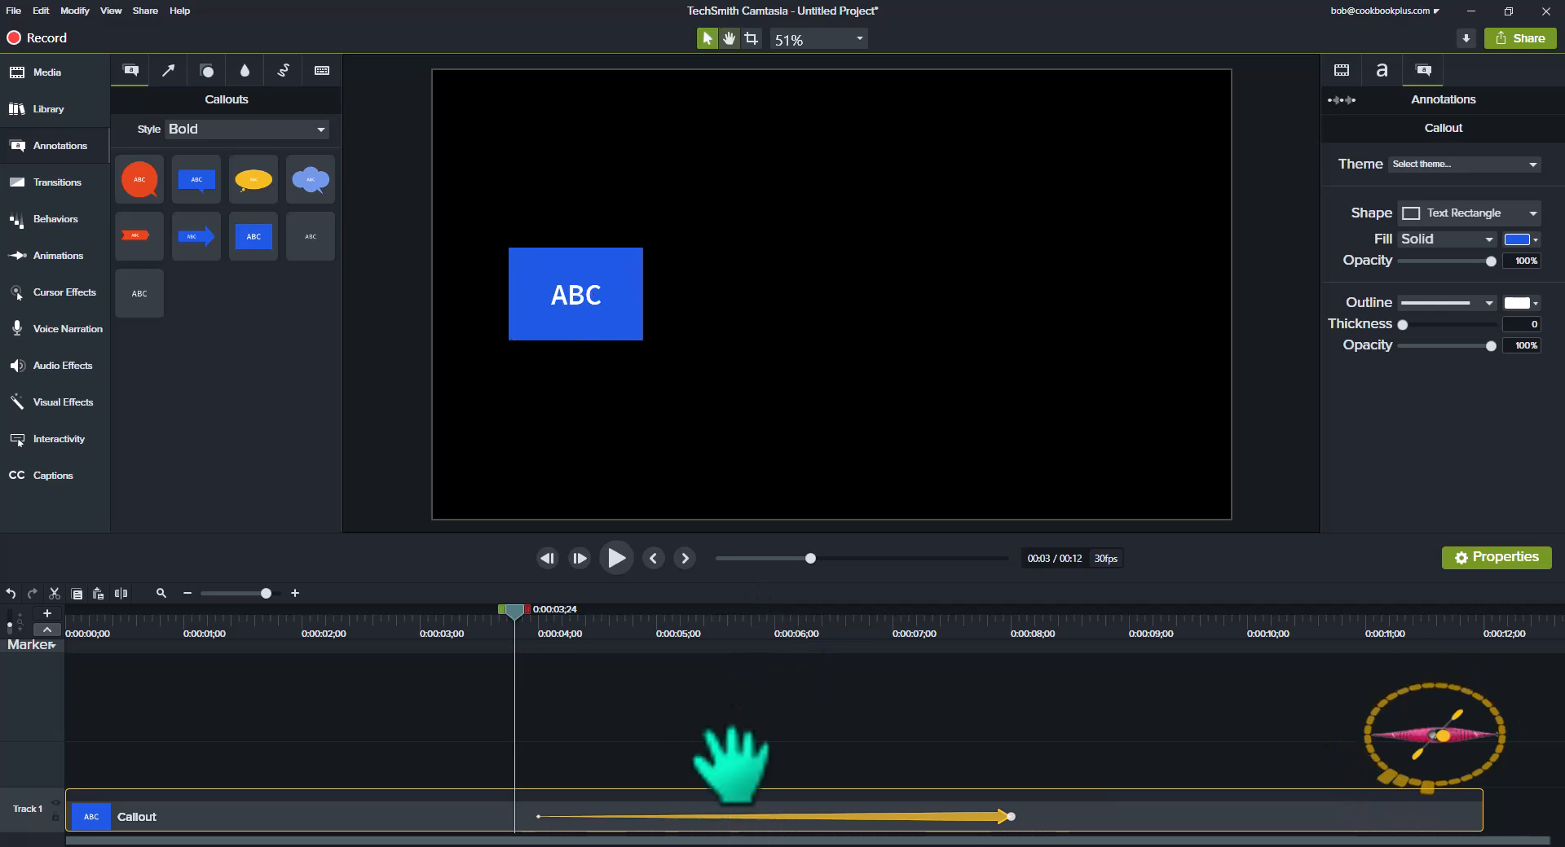
pyautogui.press('space')
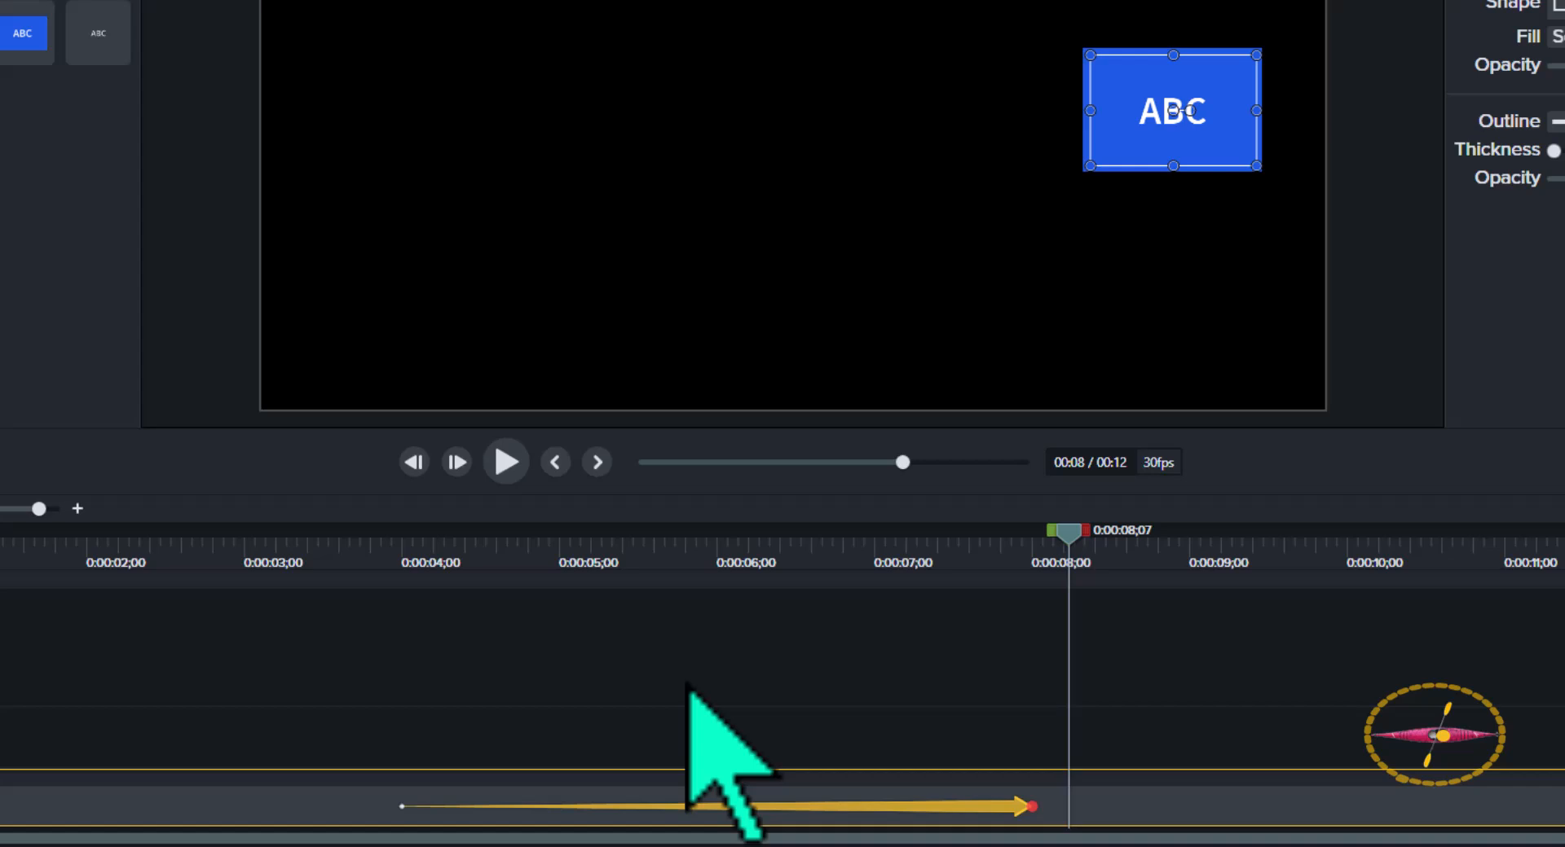
# Check the easing options of the callout's animation again, close them without choosing one, and deselect the callout.
pyautogui.rightClick(999, 813)
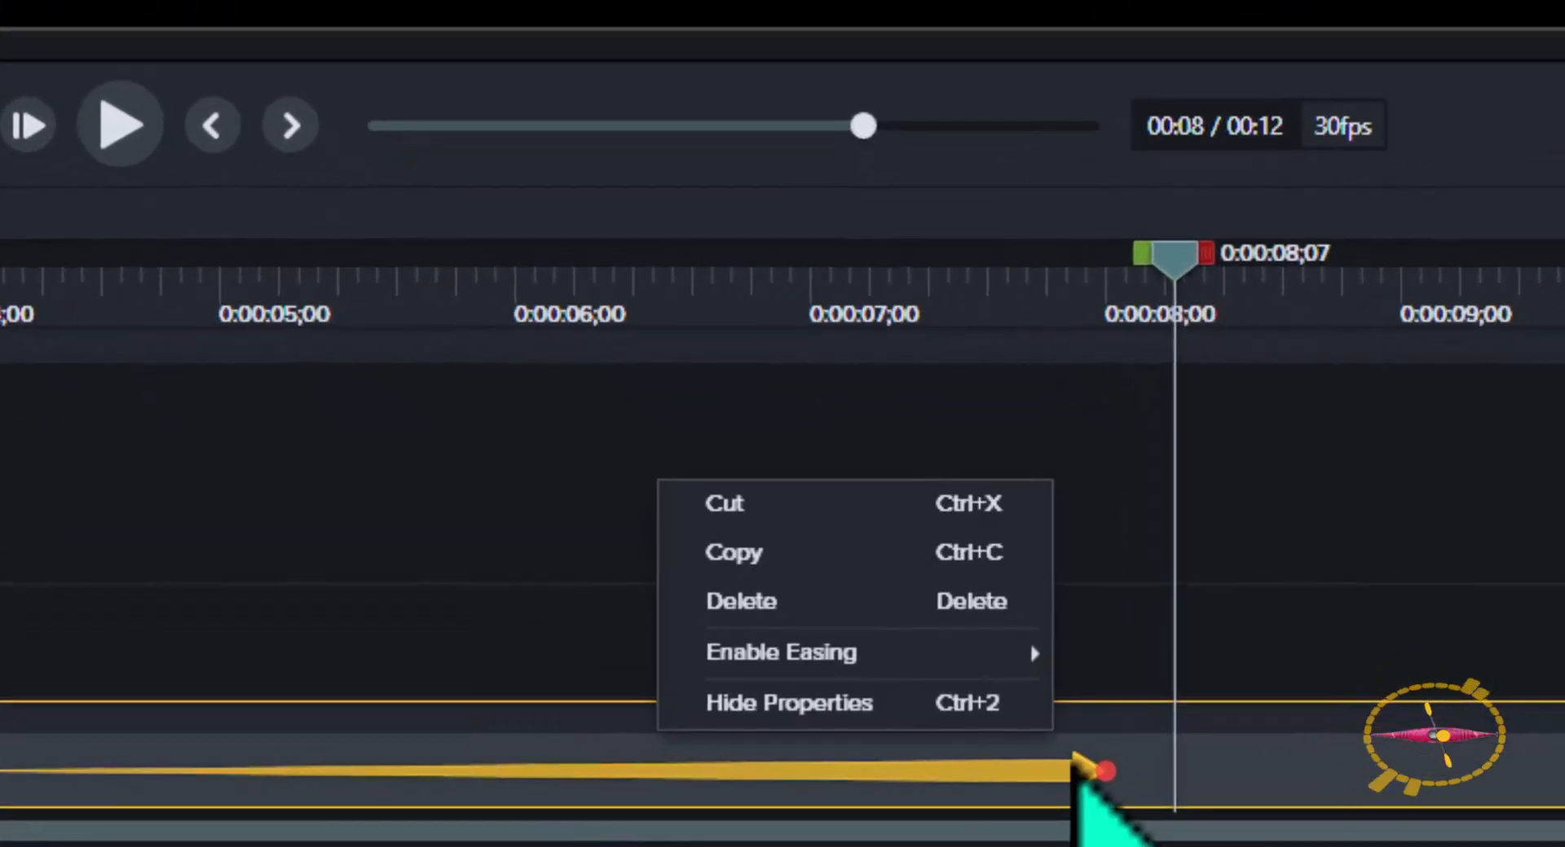
pyautogui.moveTo(872, 661)
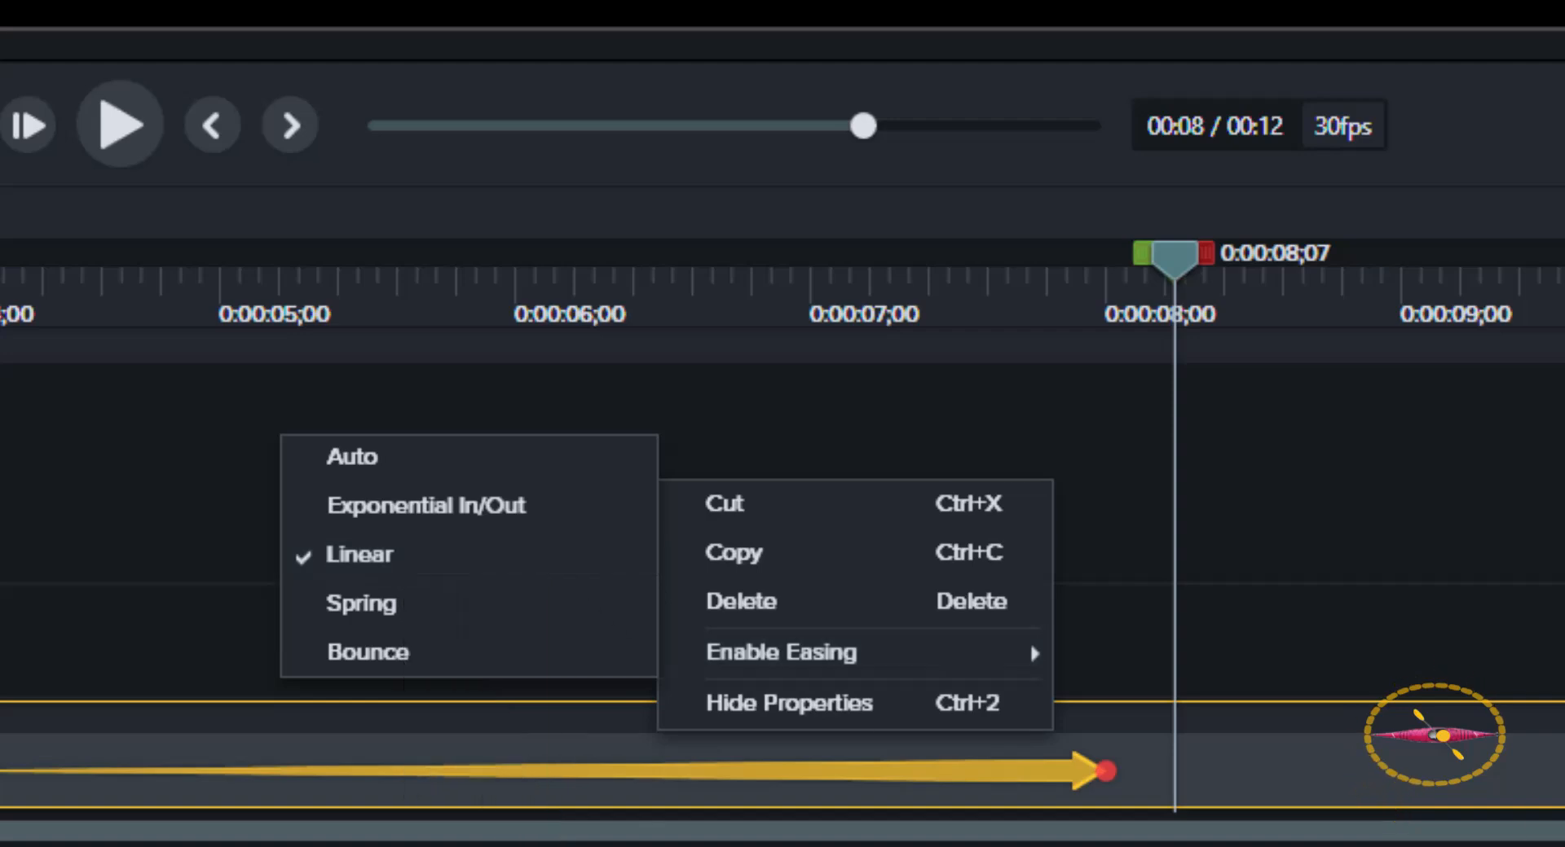
pyautogui.click(1417, 546)
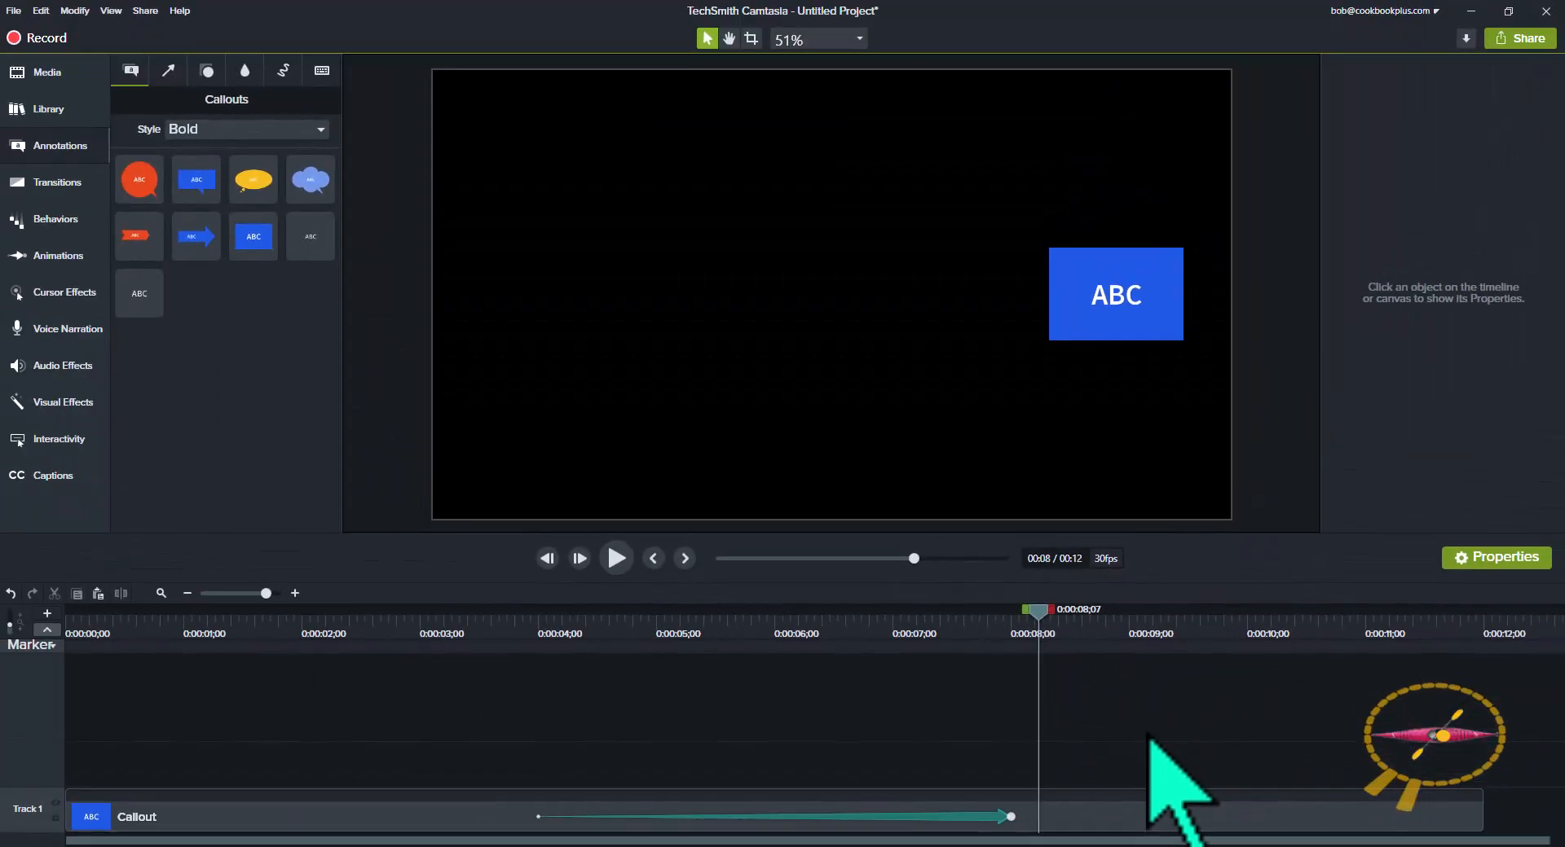